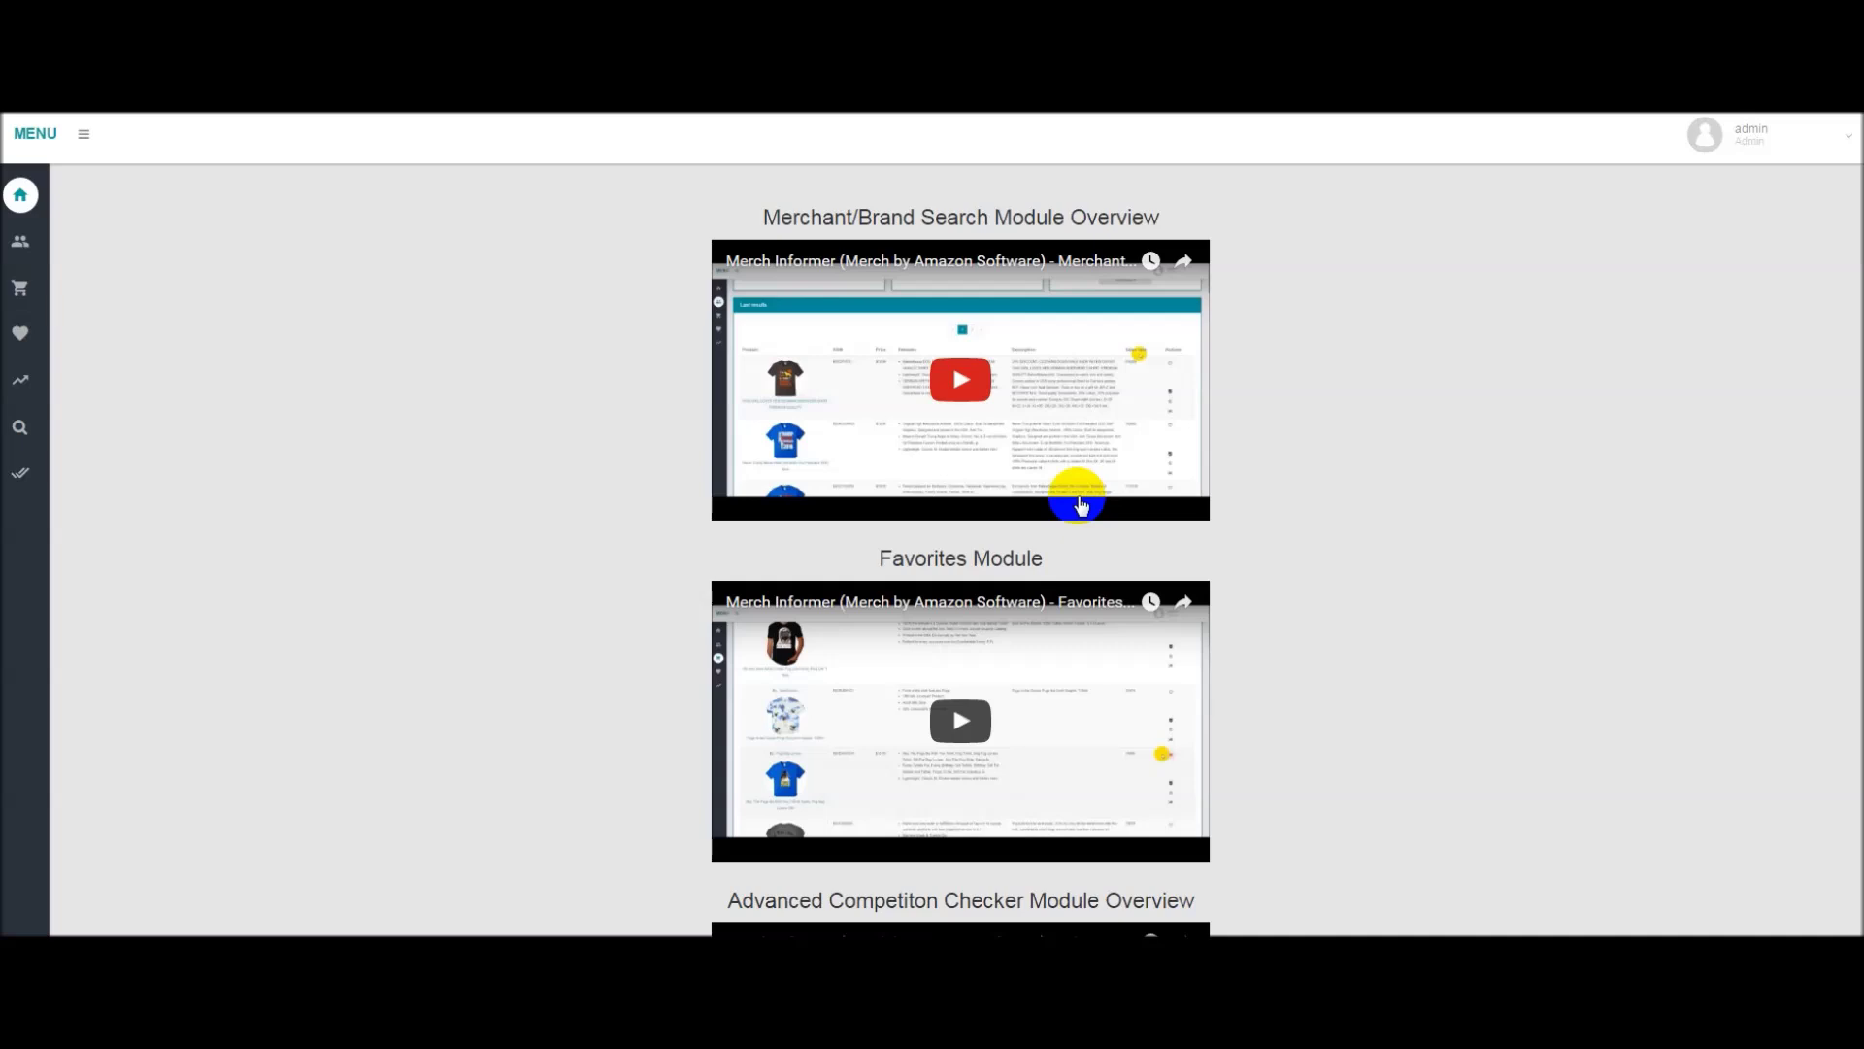
Step: Expand the Listing Optimizer sidebar menu to reveal Listing Score Checker and Synonym Suggest
left_click(34, 472)
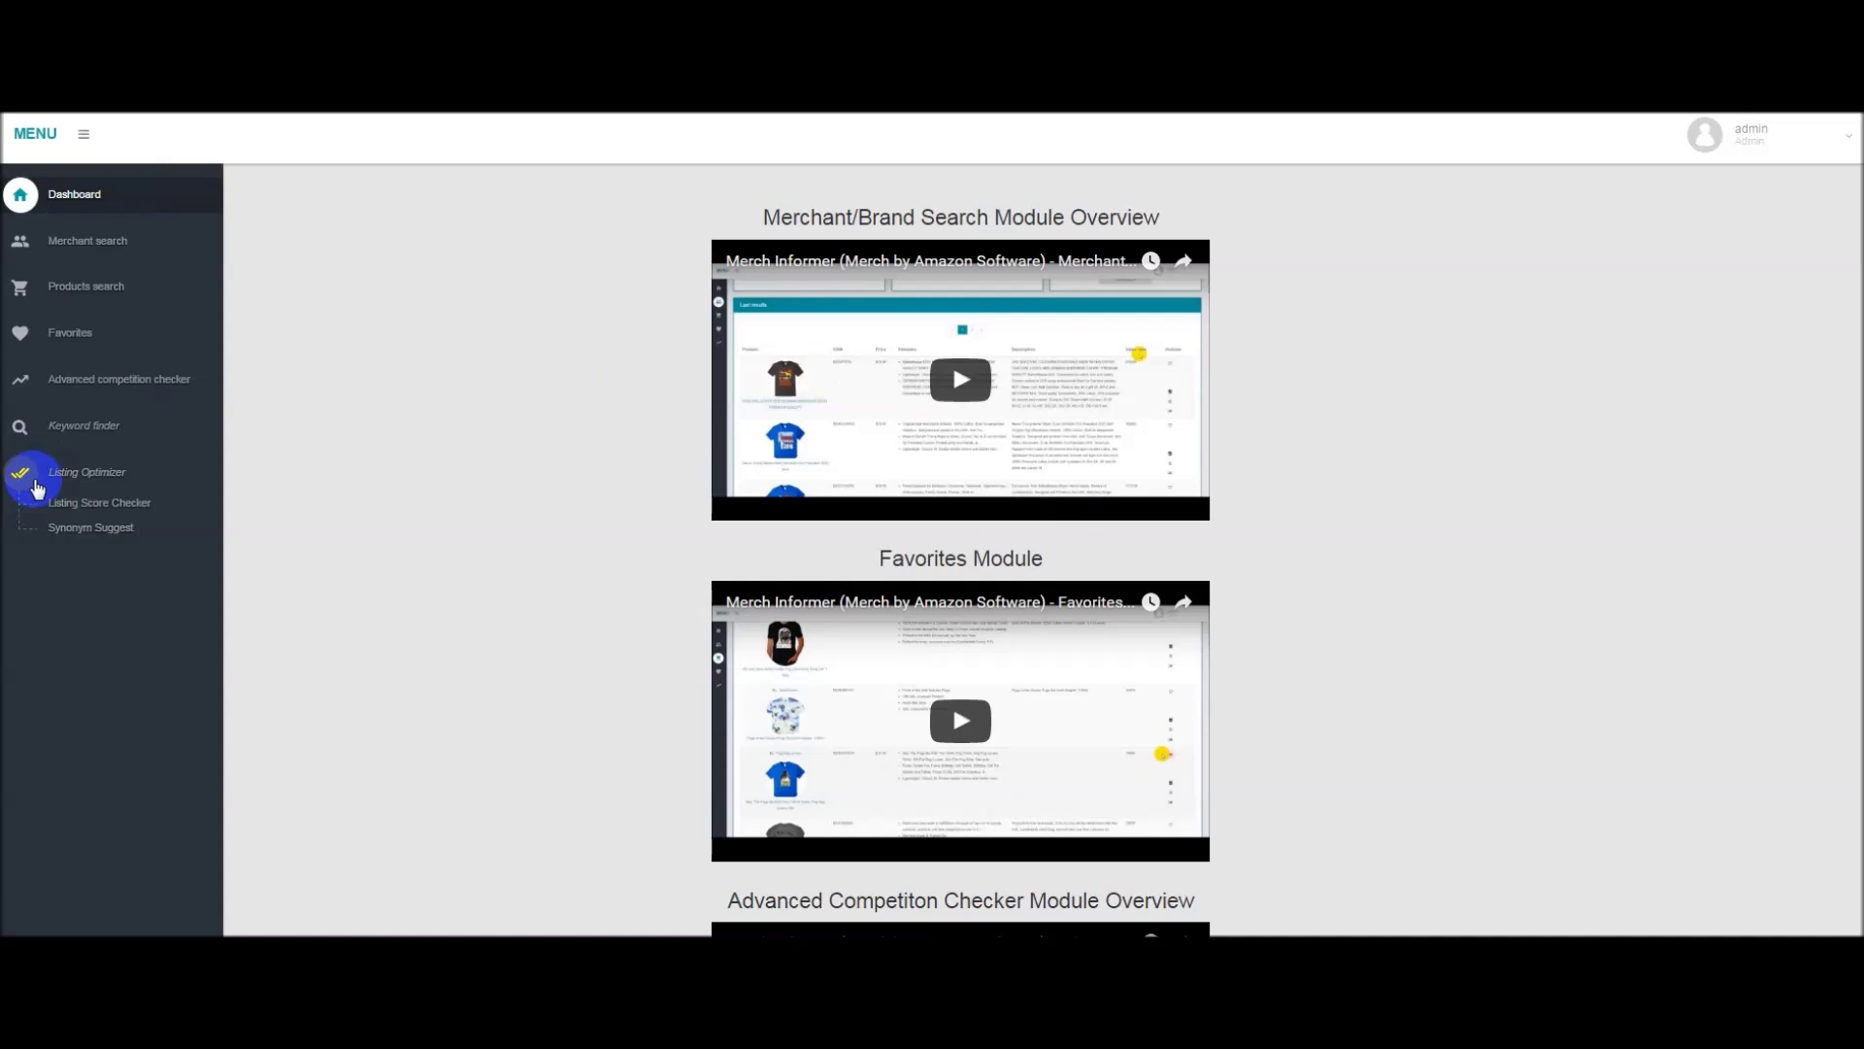
Step: Go to the Listing Score Checker page from the Listing Optimizer menu
left_click(32, 485)
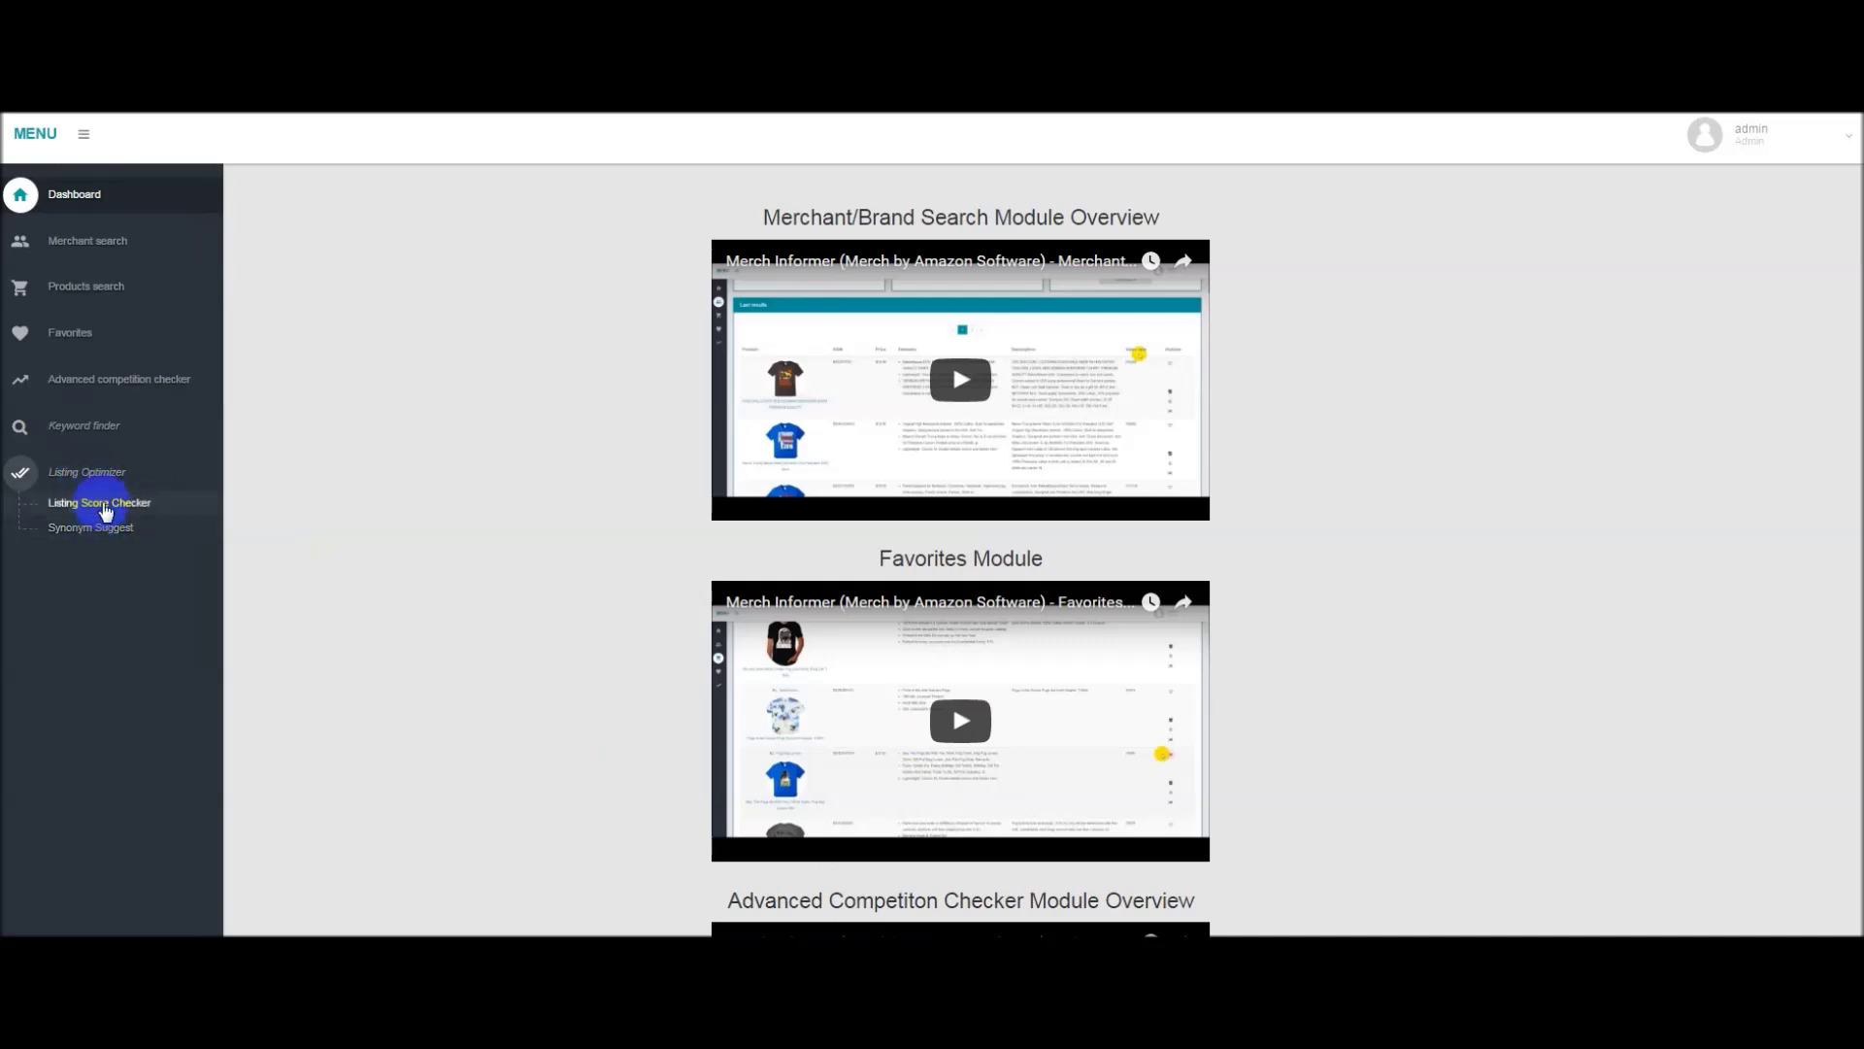
left_click(105, 505)
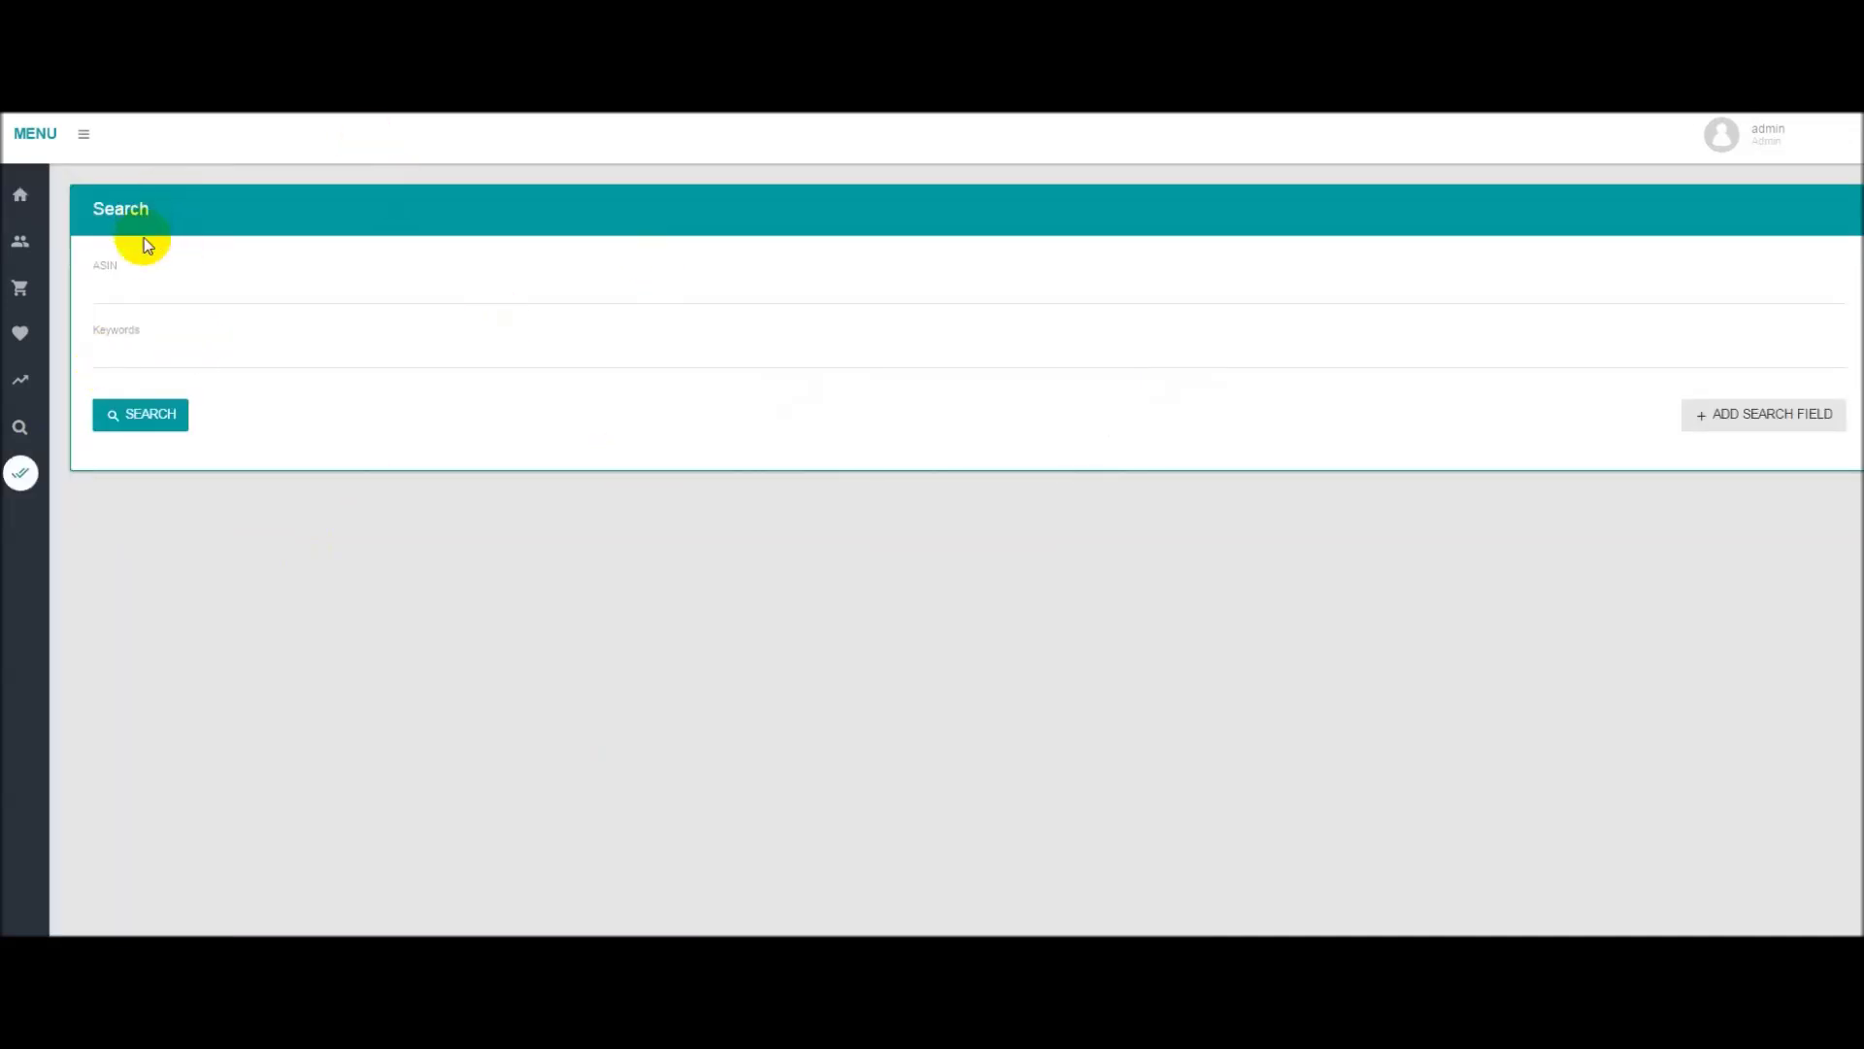
Step: Add a second Keywords field below the ASIN field in the checker form
left_click(100, 270)
left_click(1729, 419)
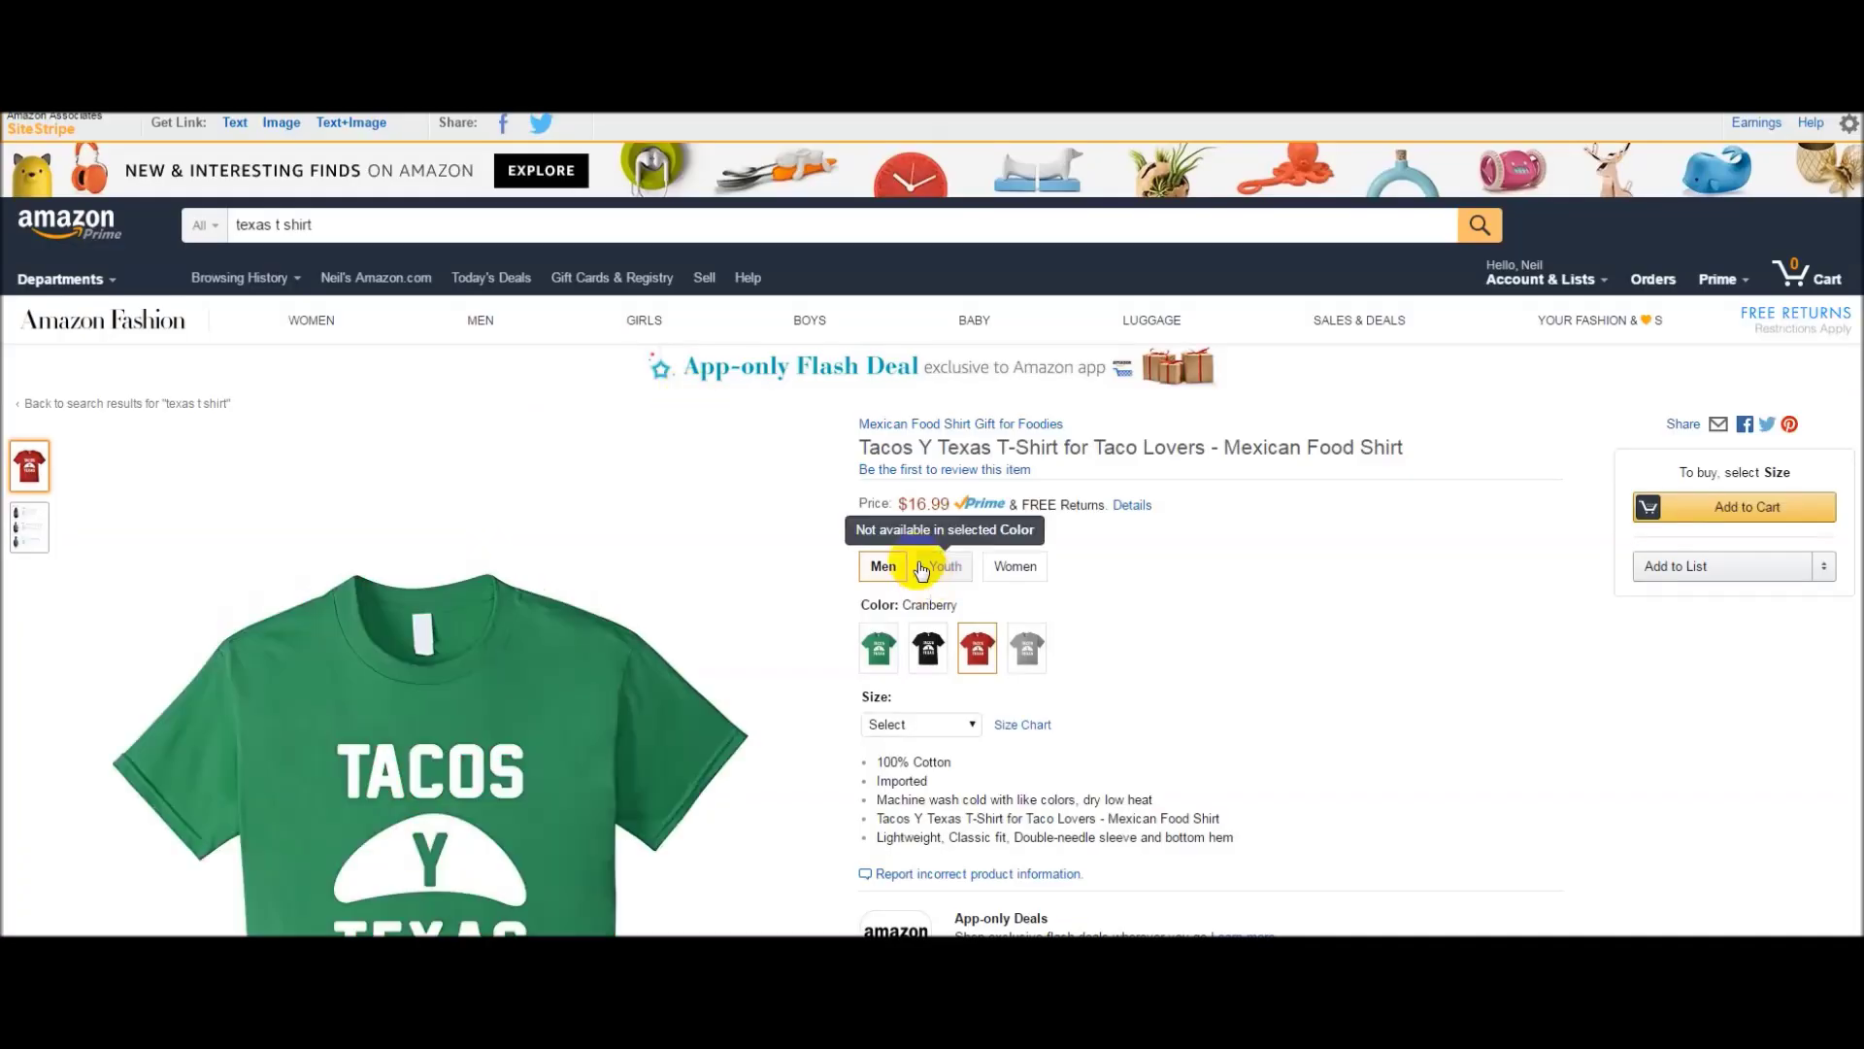
scroll(853, 686, "down", 3)
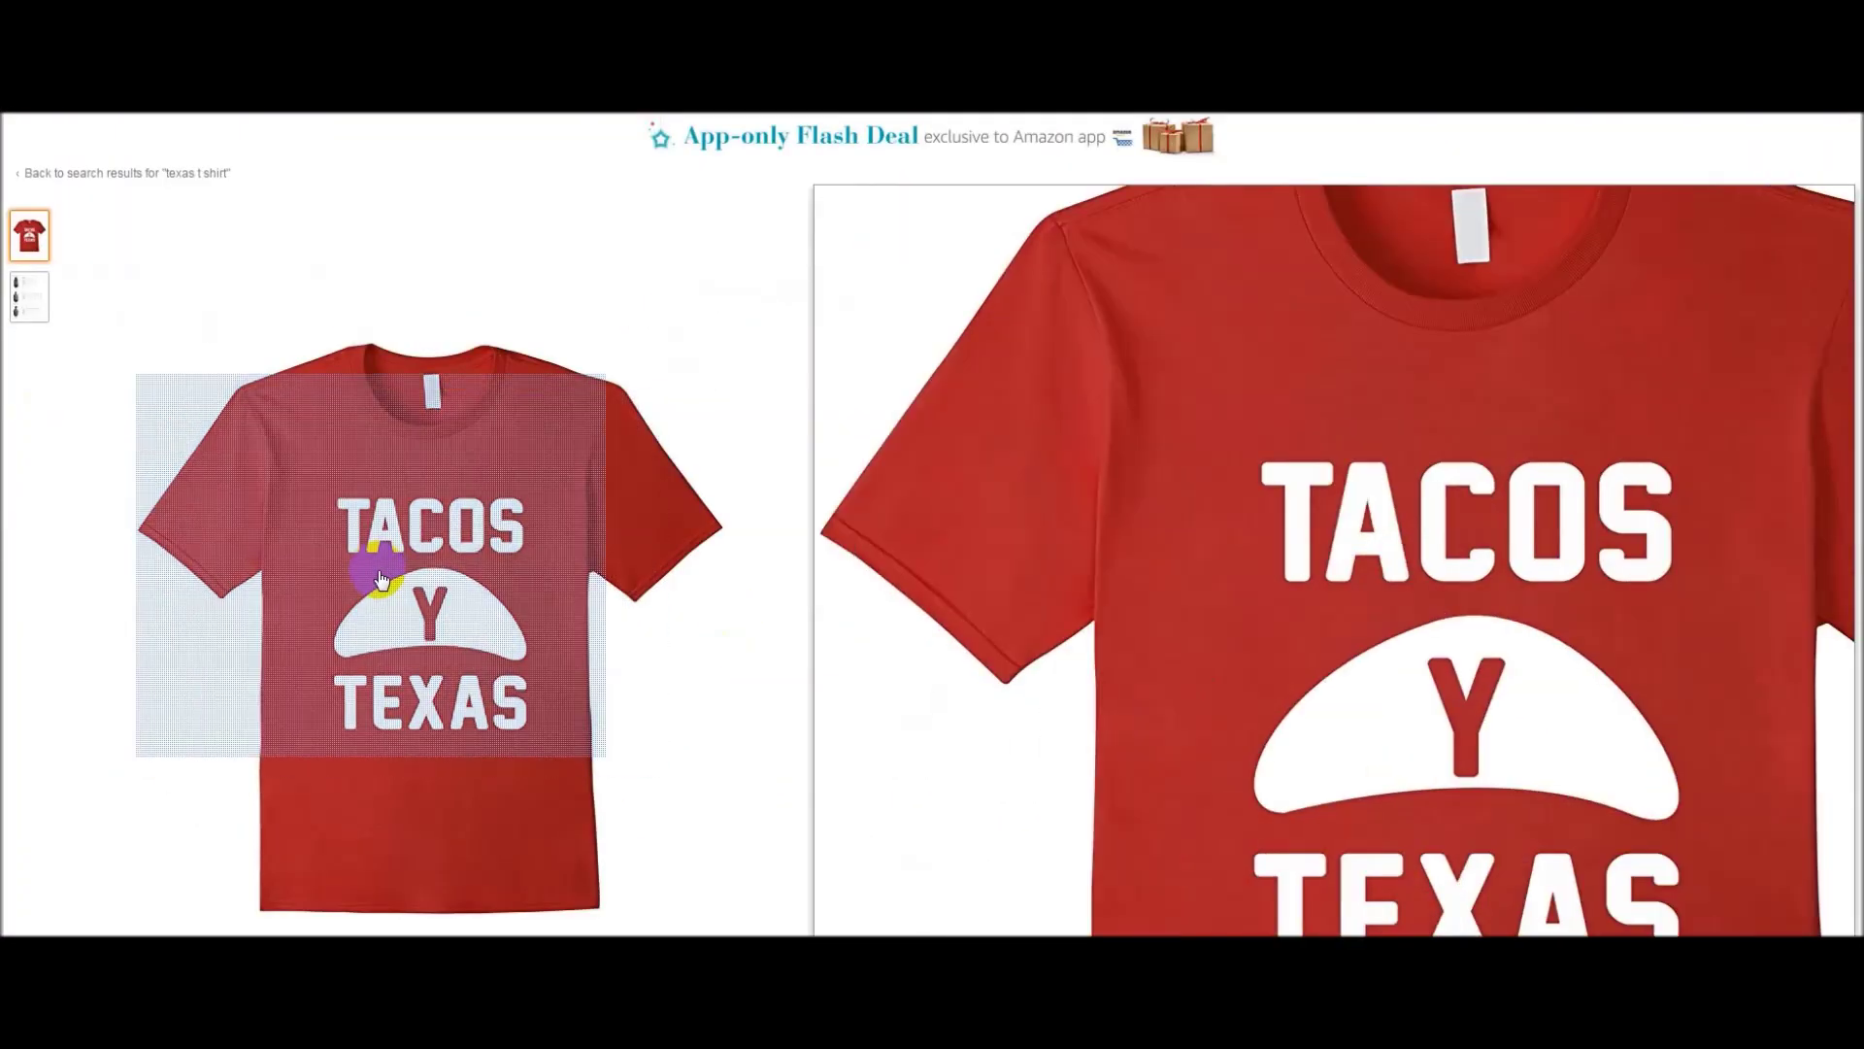
Step: Copy the ASIN B01N6CZXKP from the Tacos Y Texas shirt's Amazon product details
scroll(1398, 661, "up", 3)
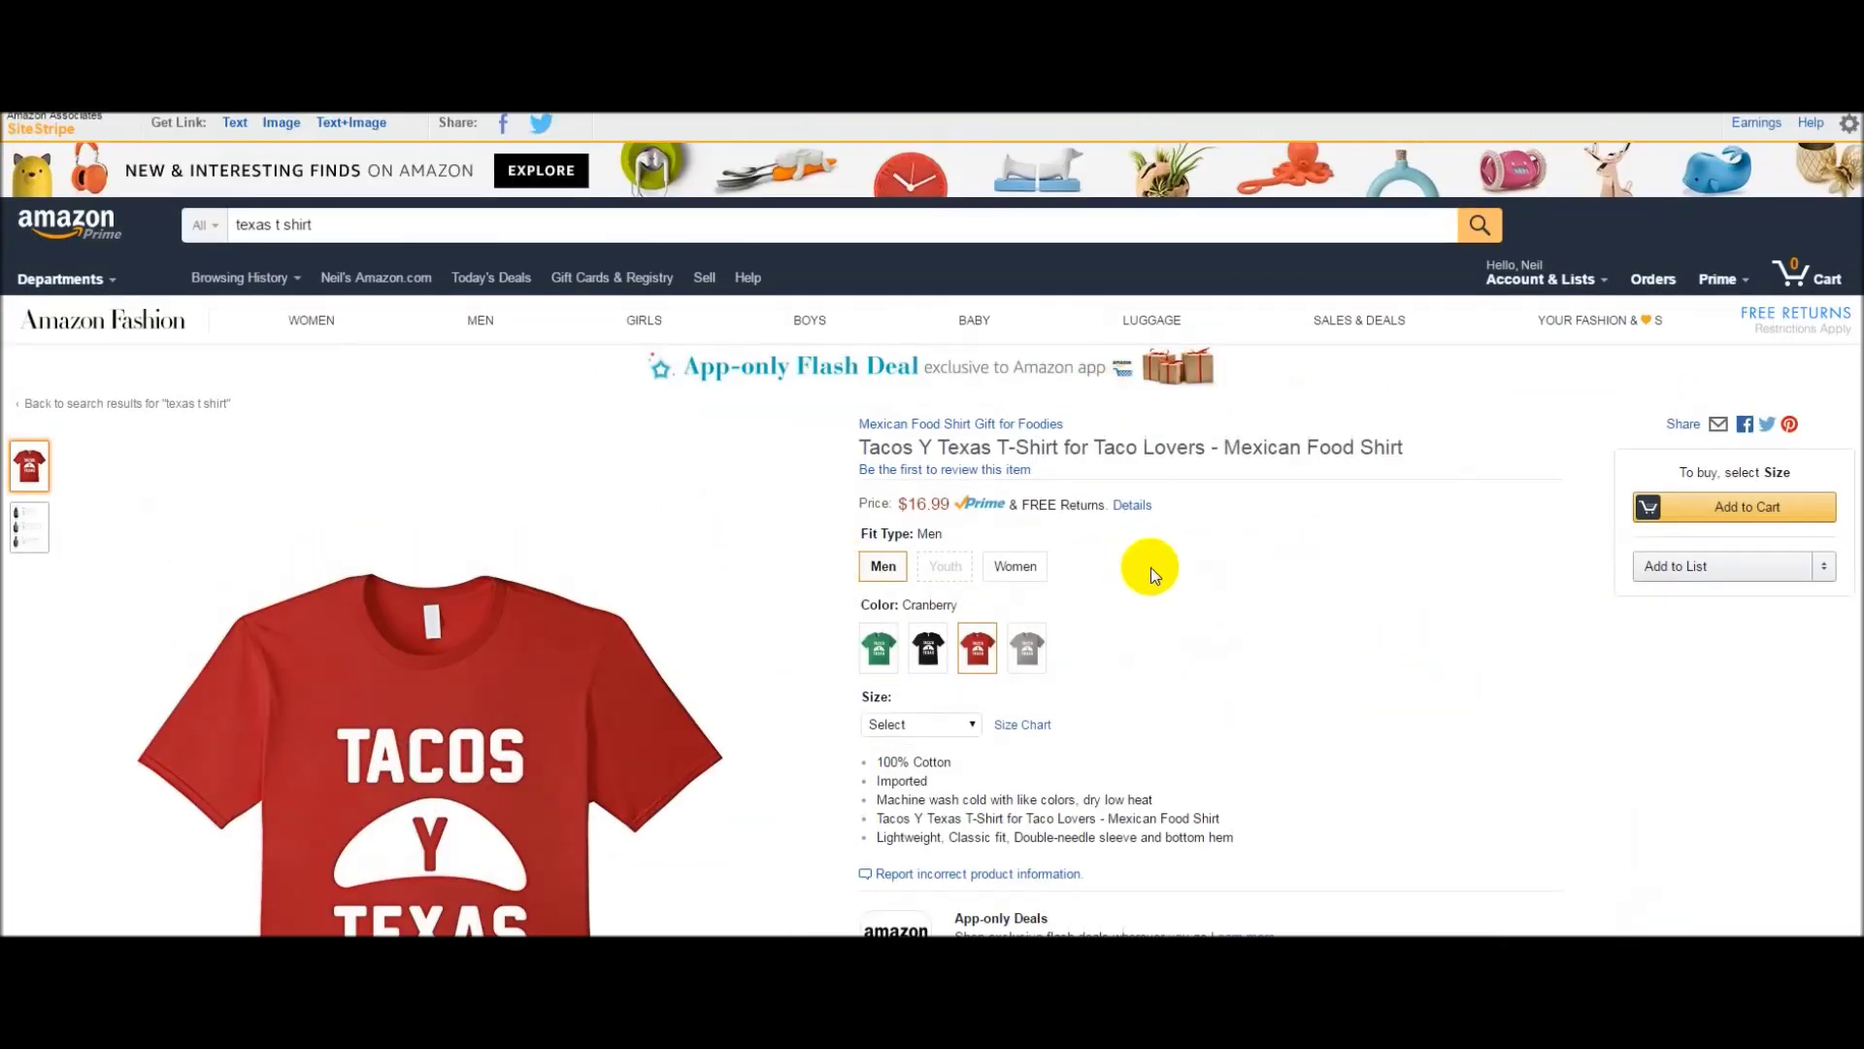
scroll(1150, 567, "down", 8)
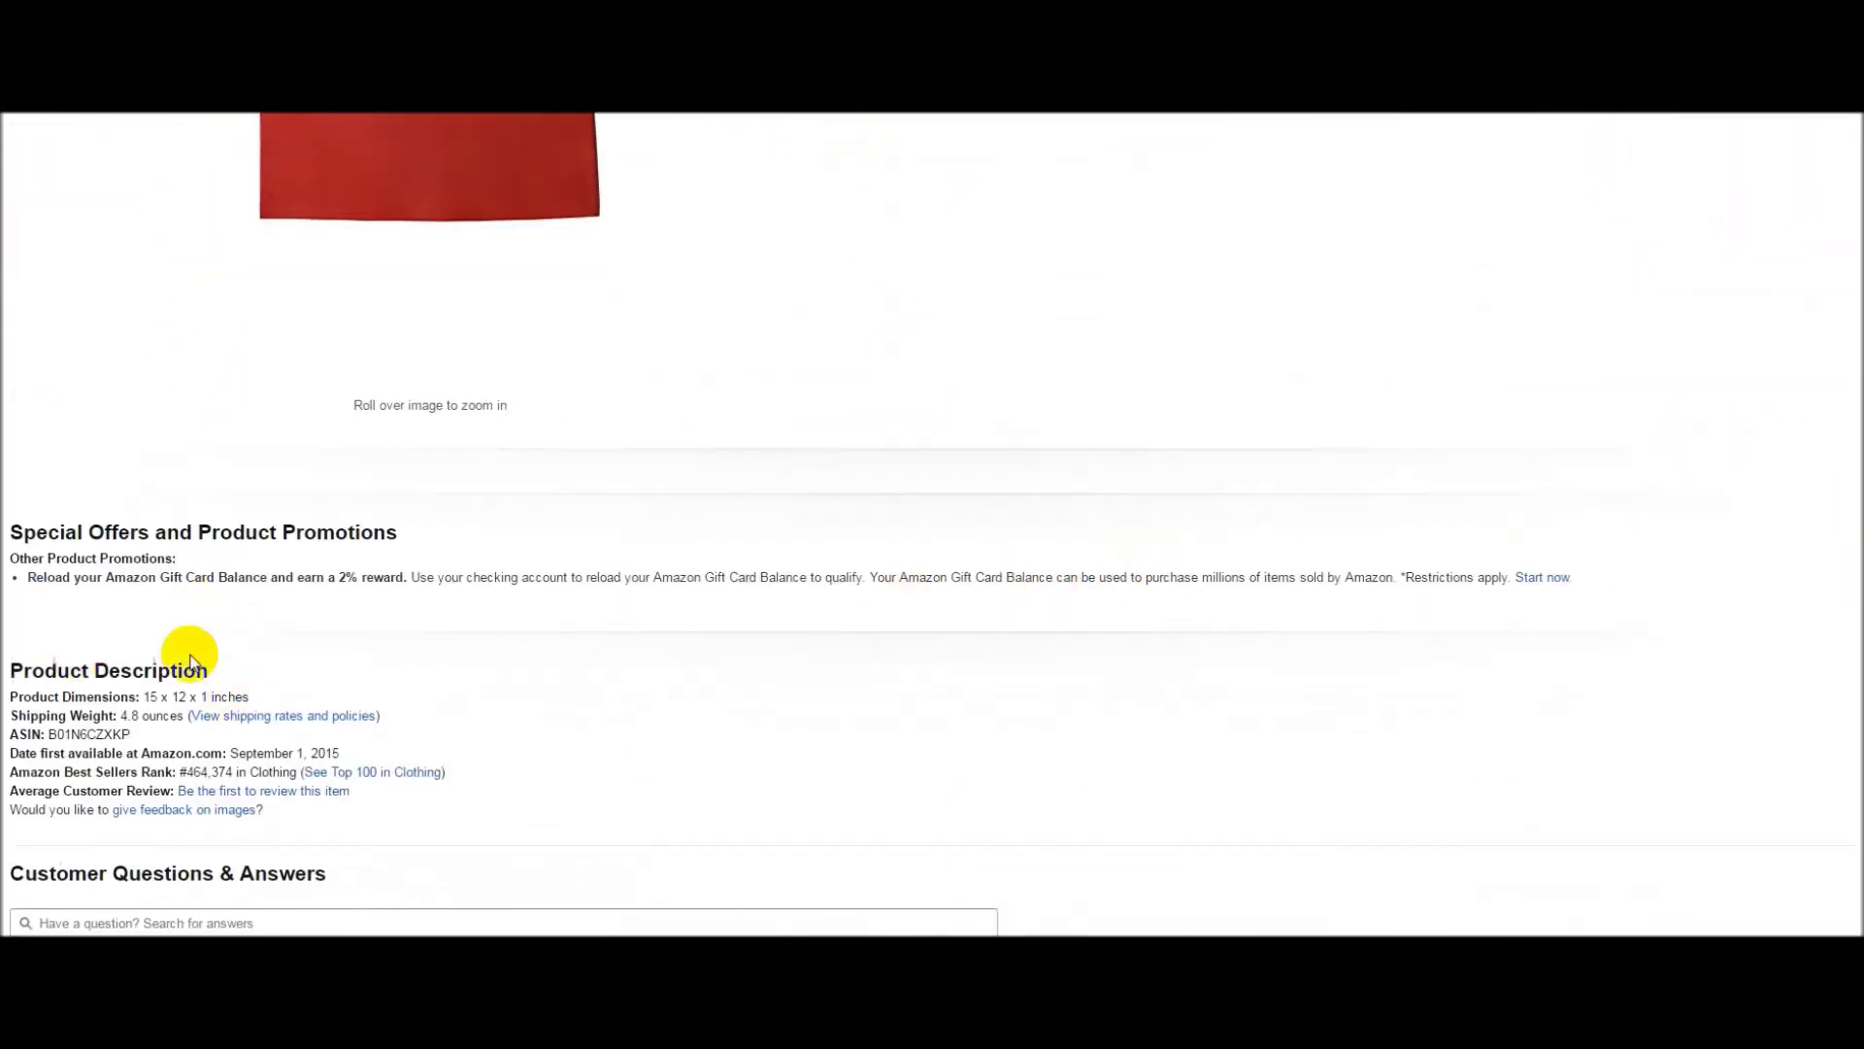
left_click(127, 734)
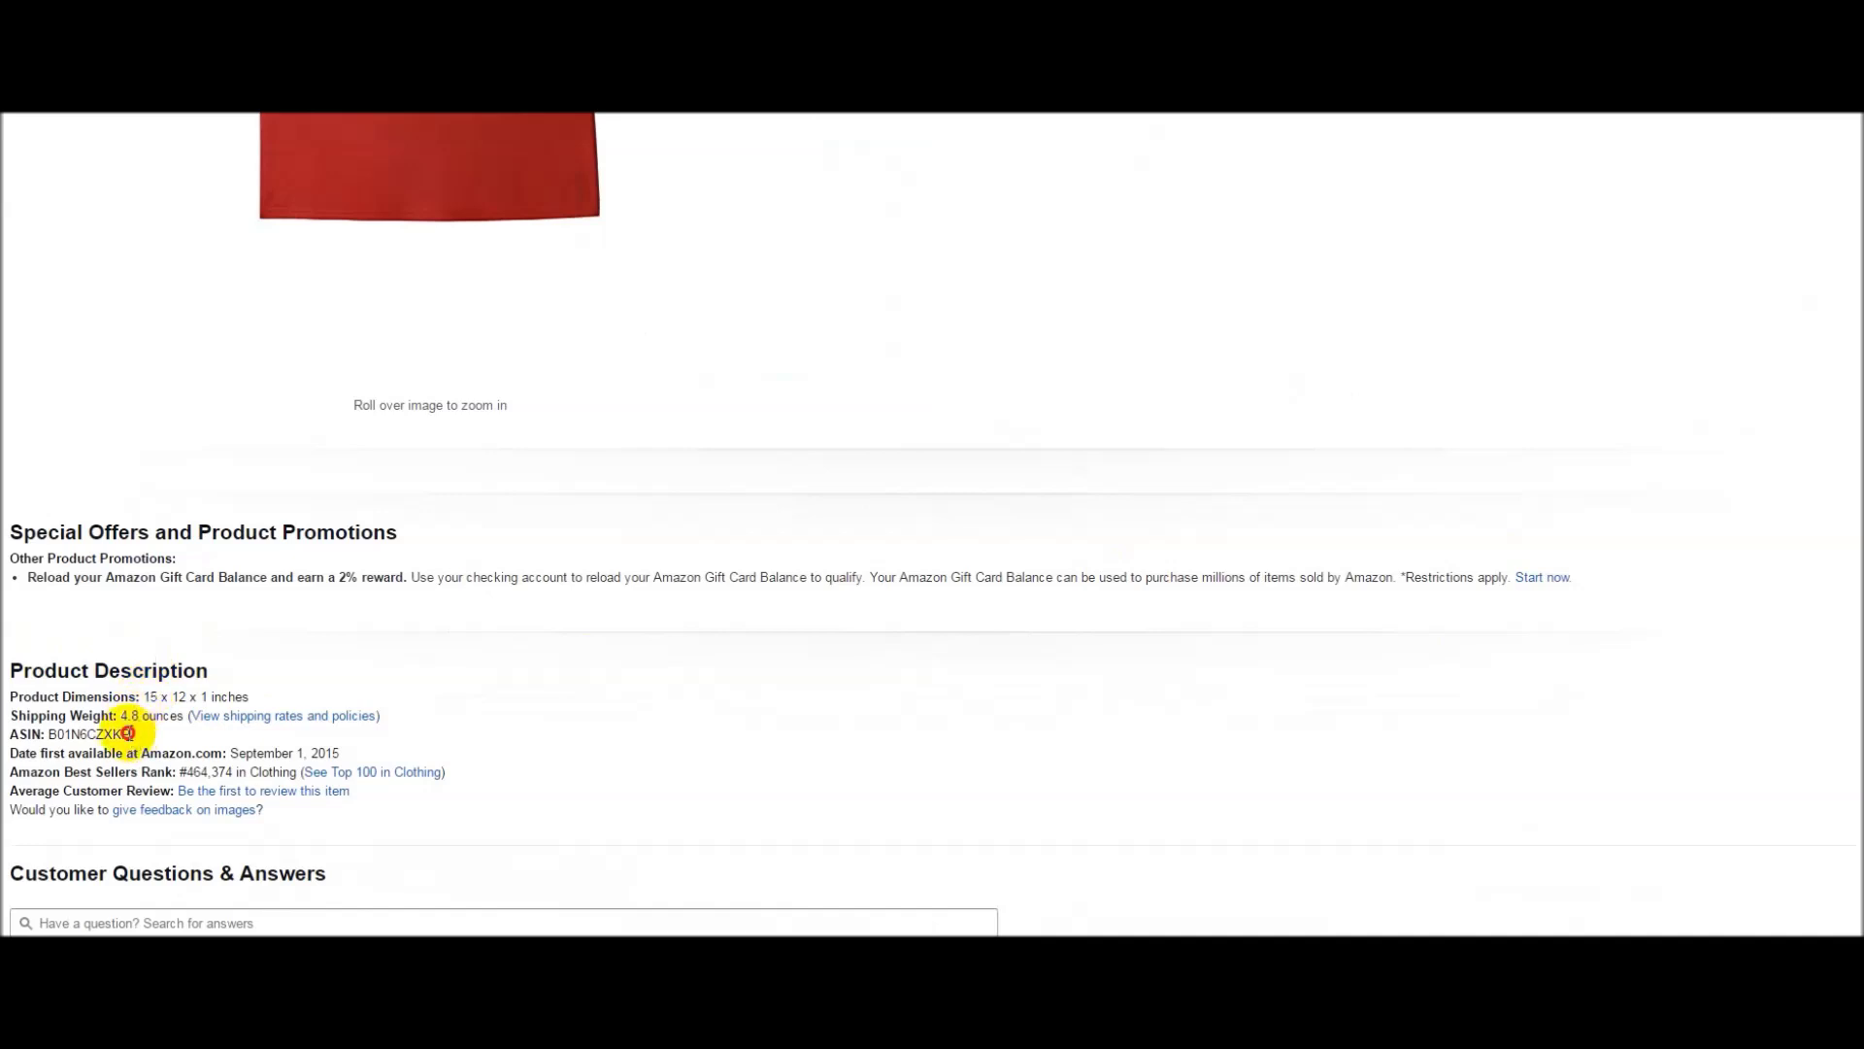
left_click_drag(127, 734, 49, 734)
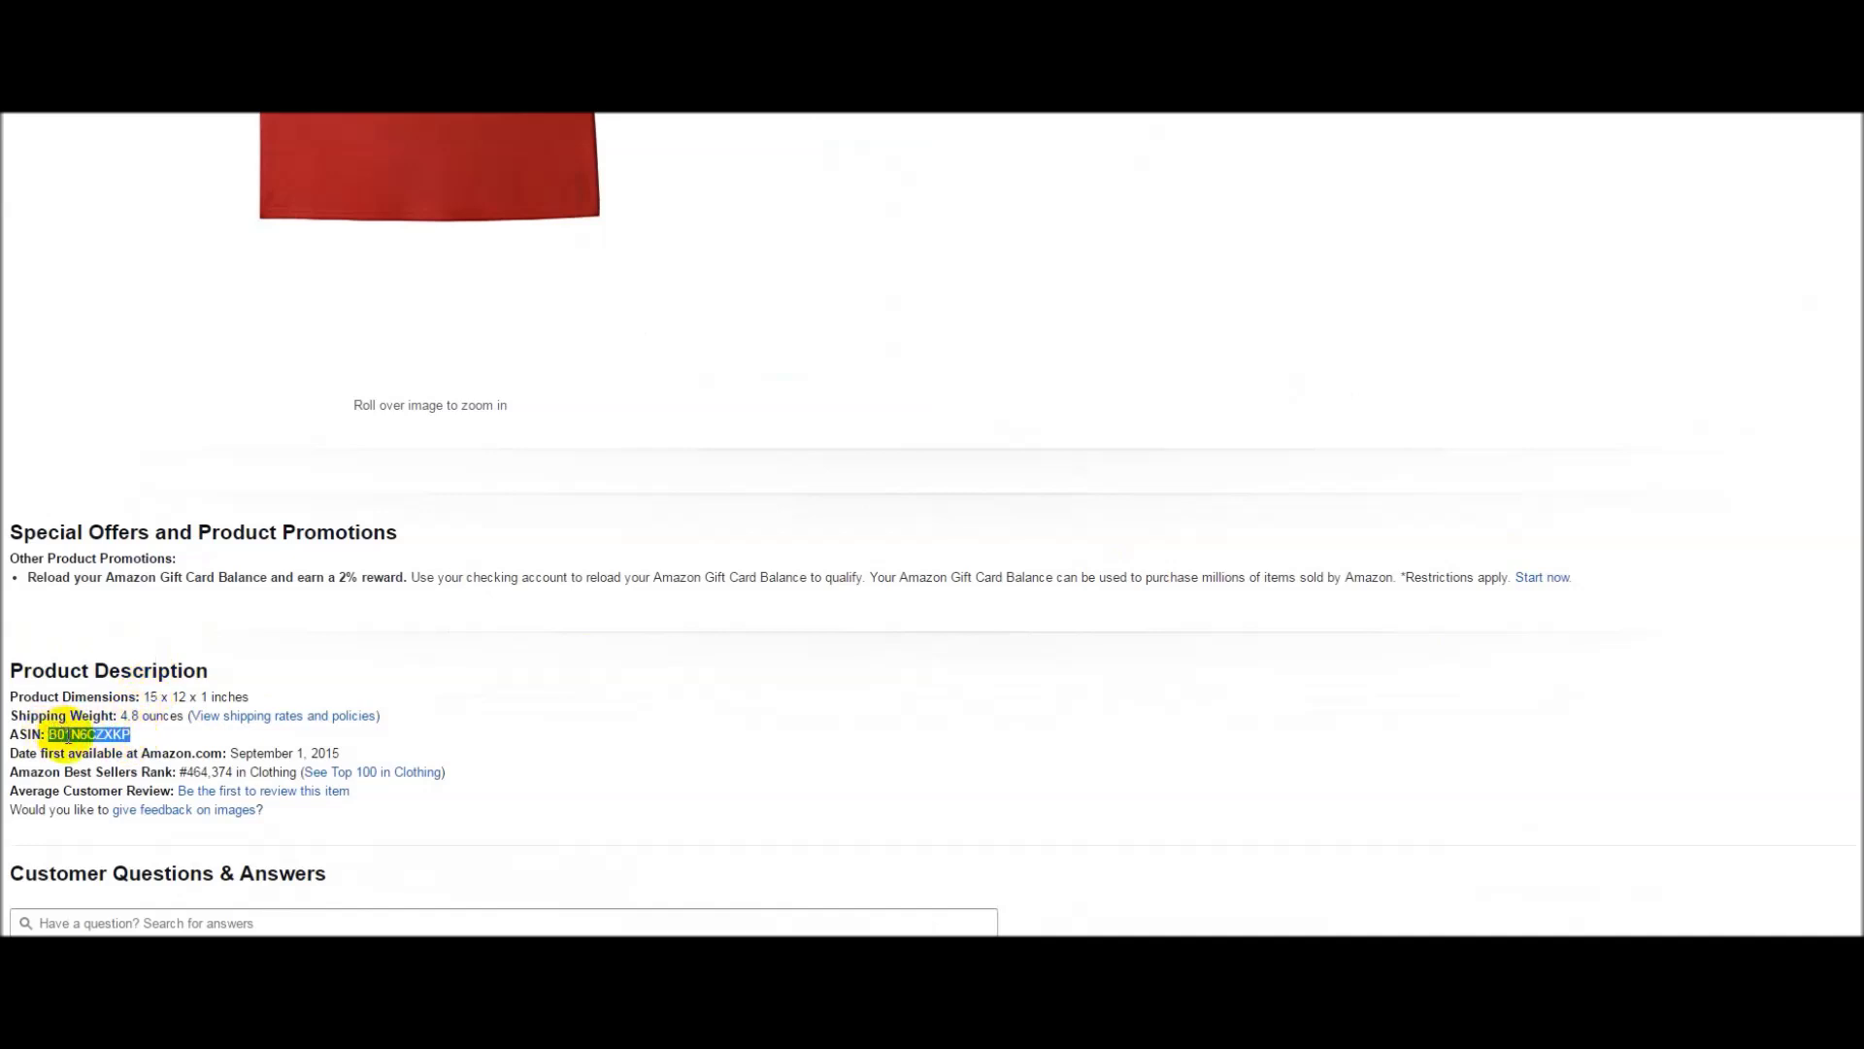
right_click(66, 735)
left_click(97, 748)
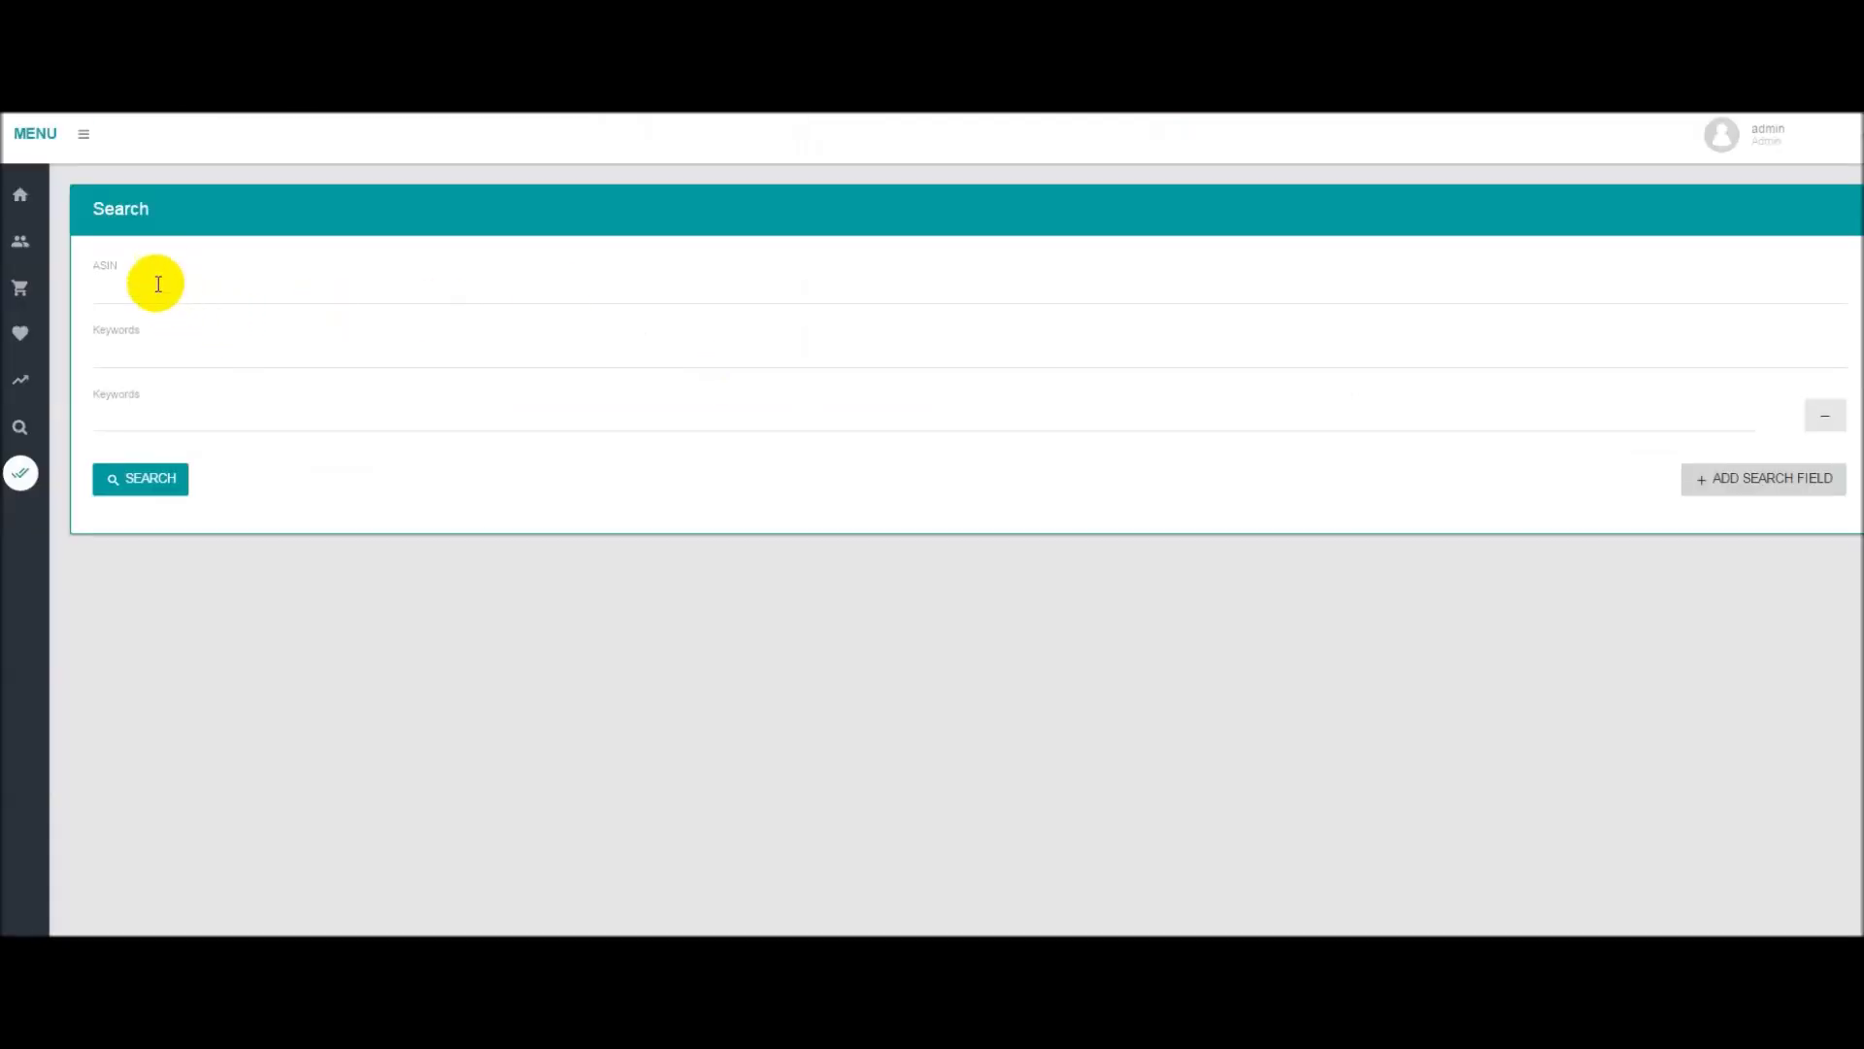
Step: Score ASIN B01N6CZXKP against the keywords texas and tacos
left_click(166, 272)
key("ctrl+v")
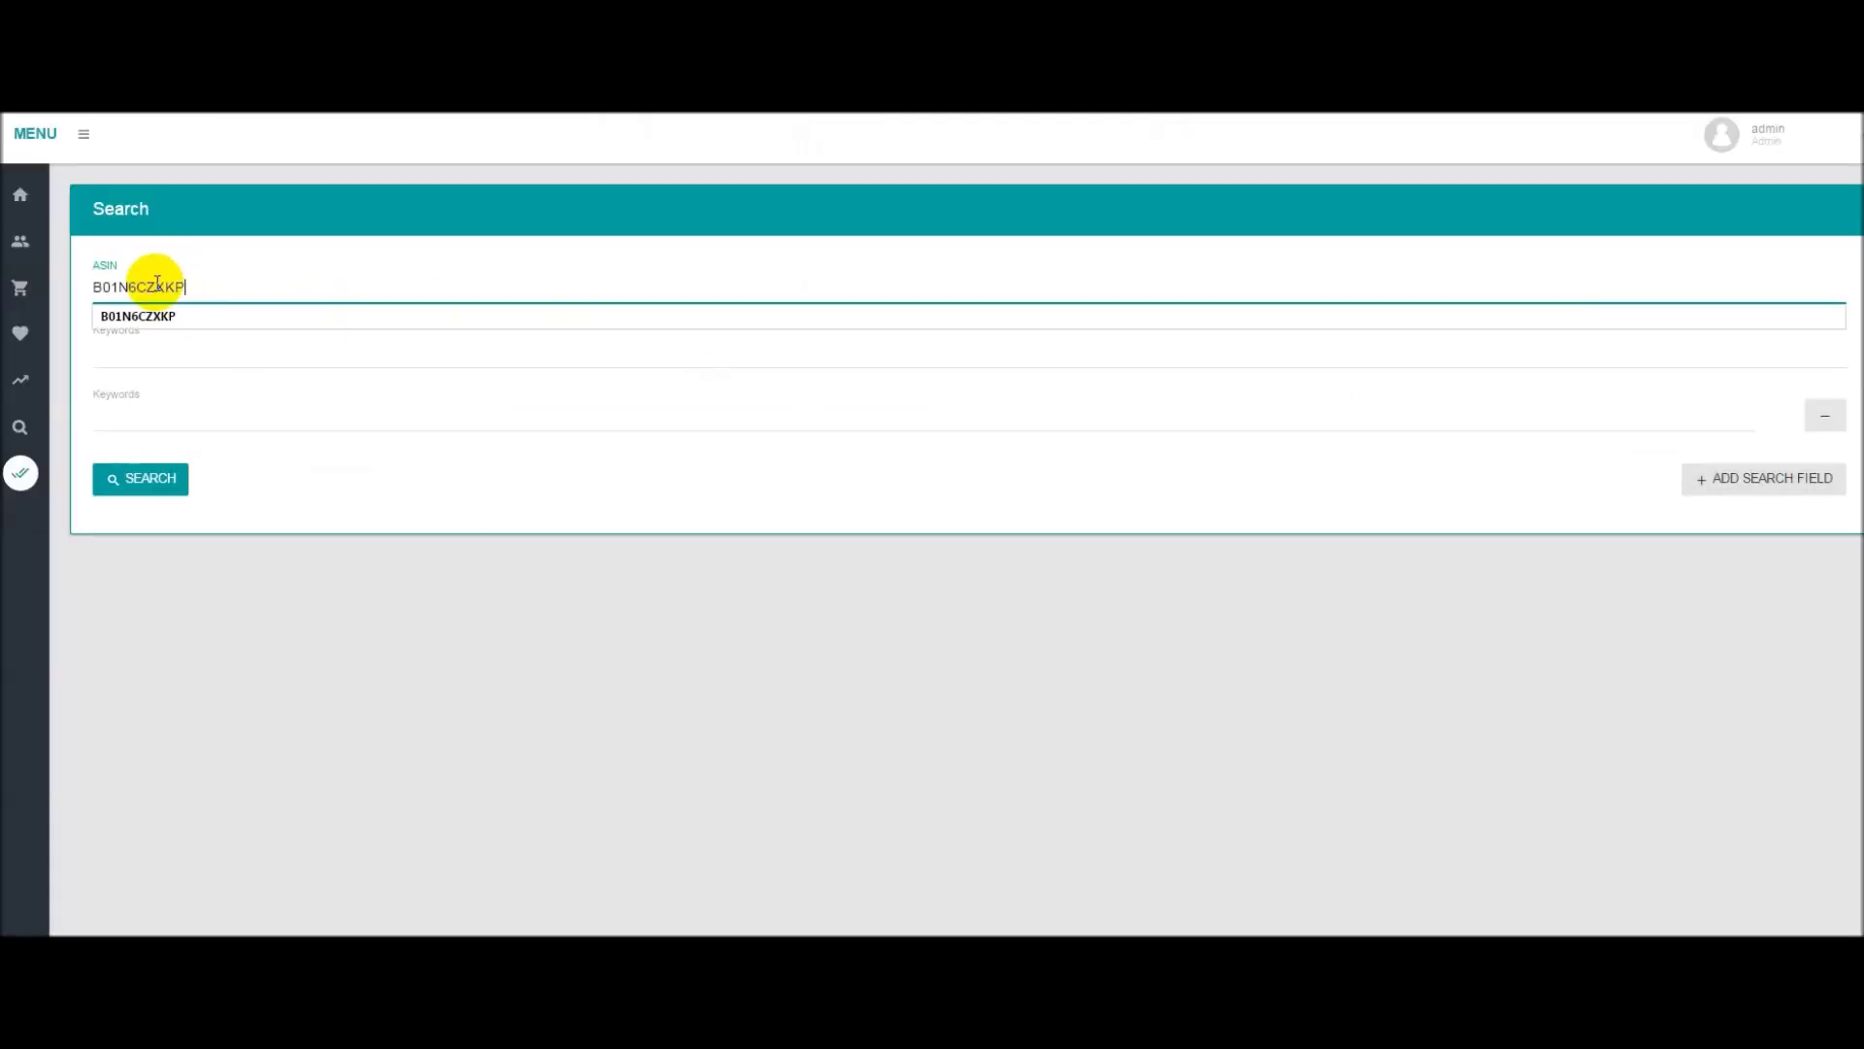
left_click(170, 355)
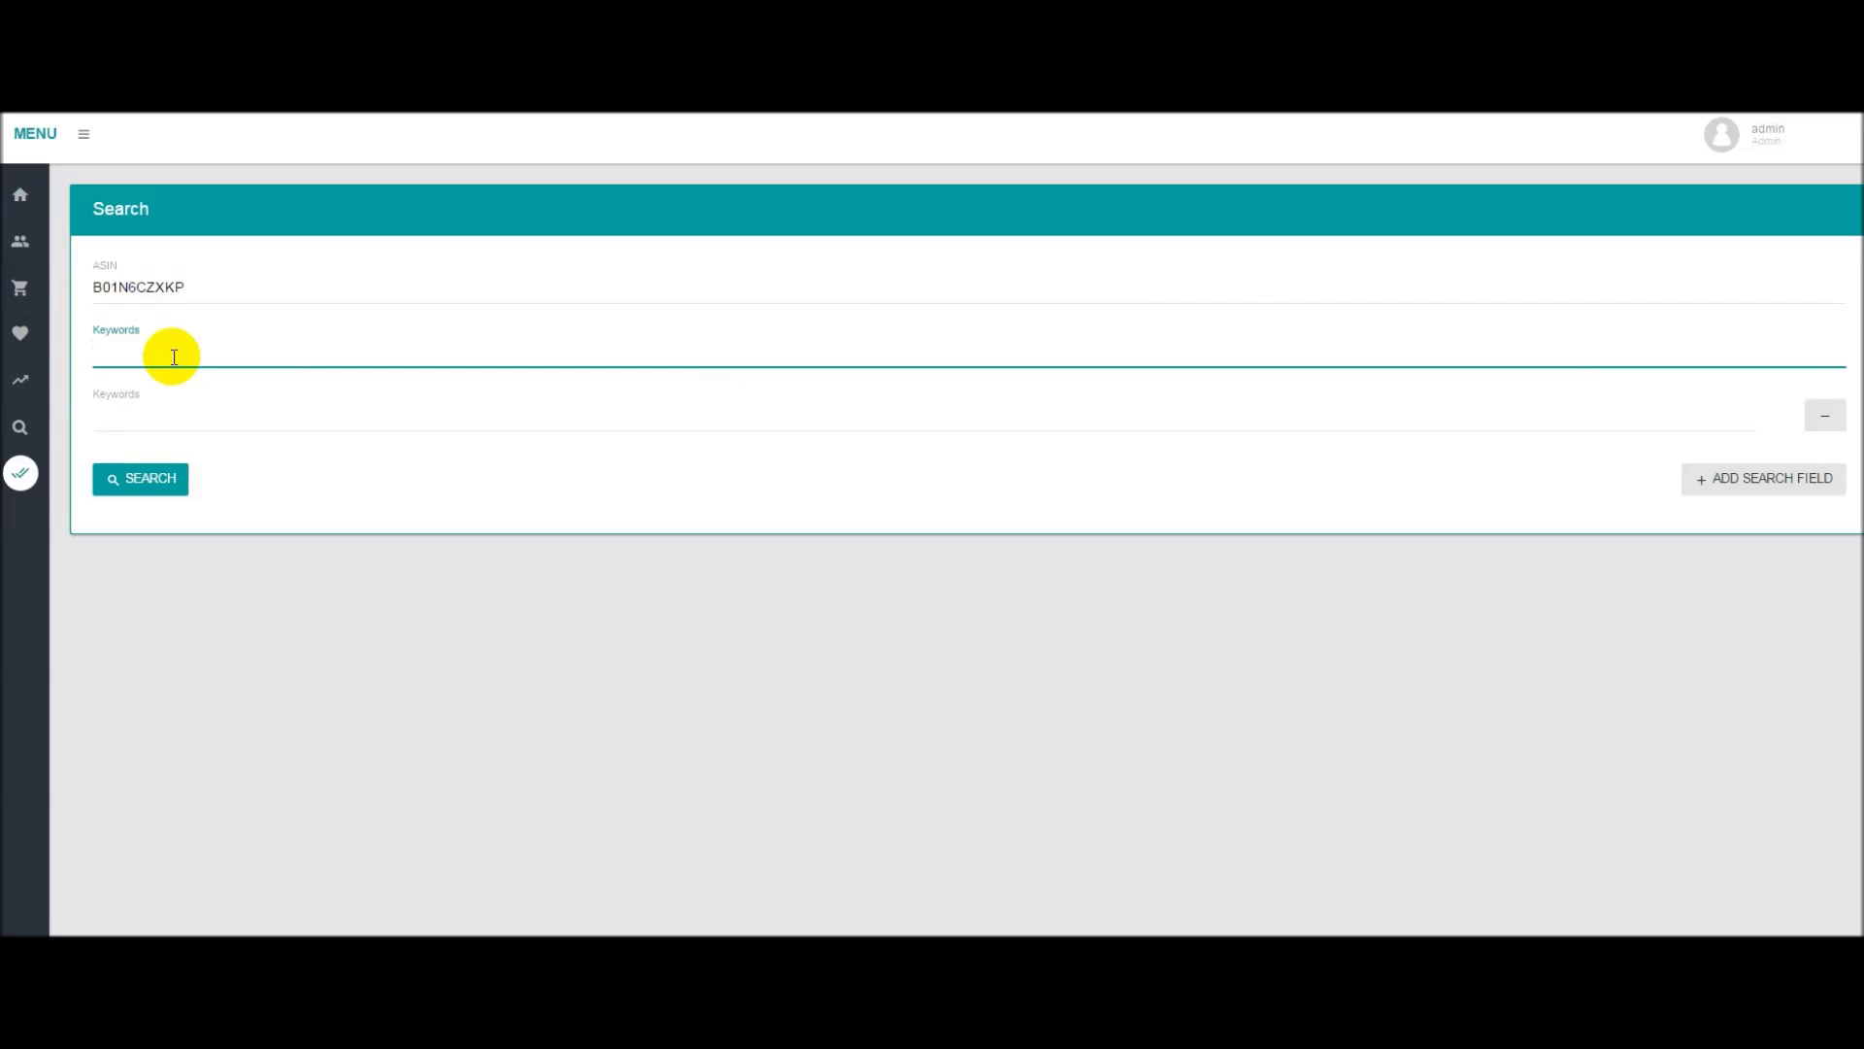
type("texas")
key("Escape")
key("Tab")
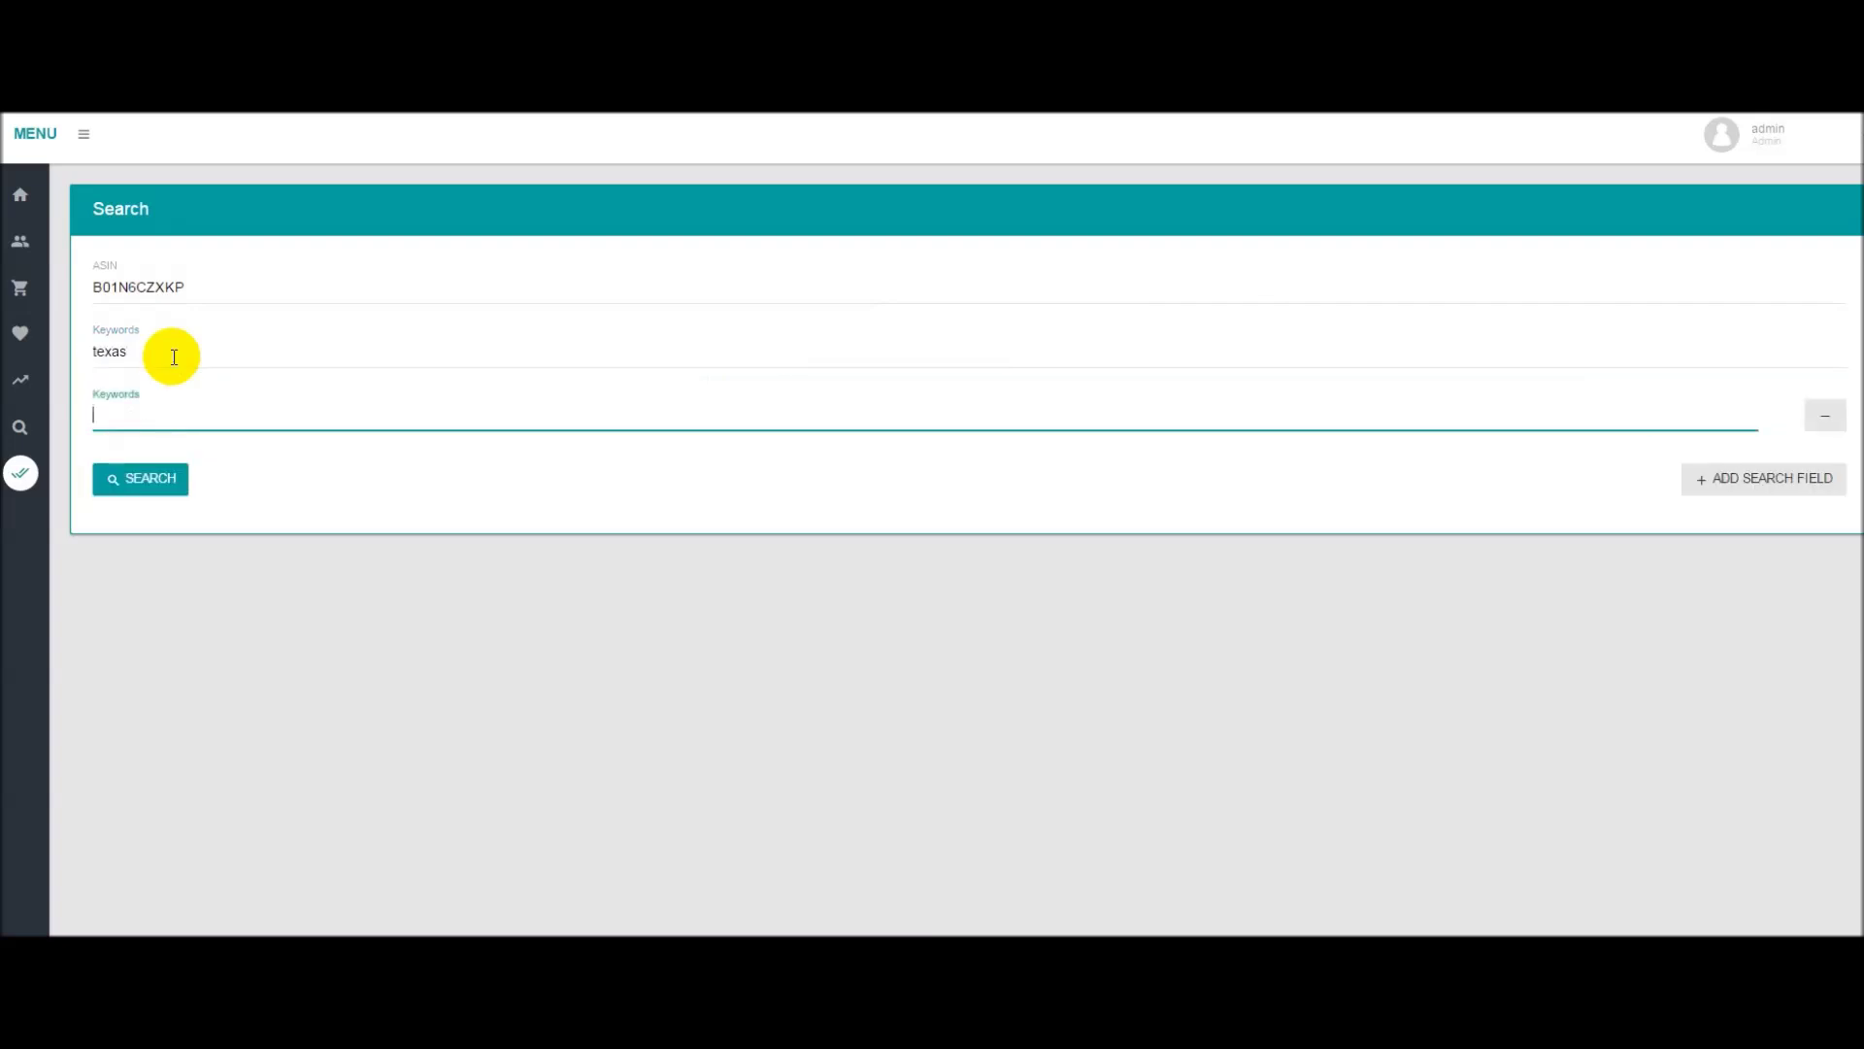
type("tacos")
left_click(363, 504)
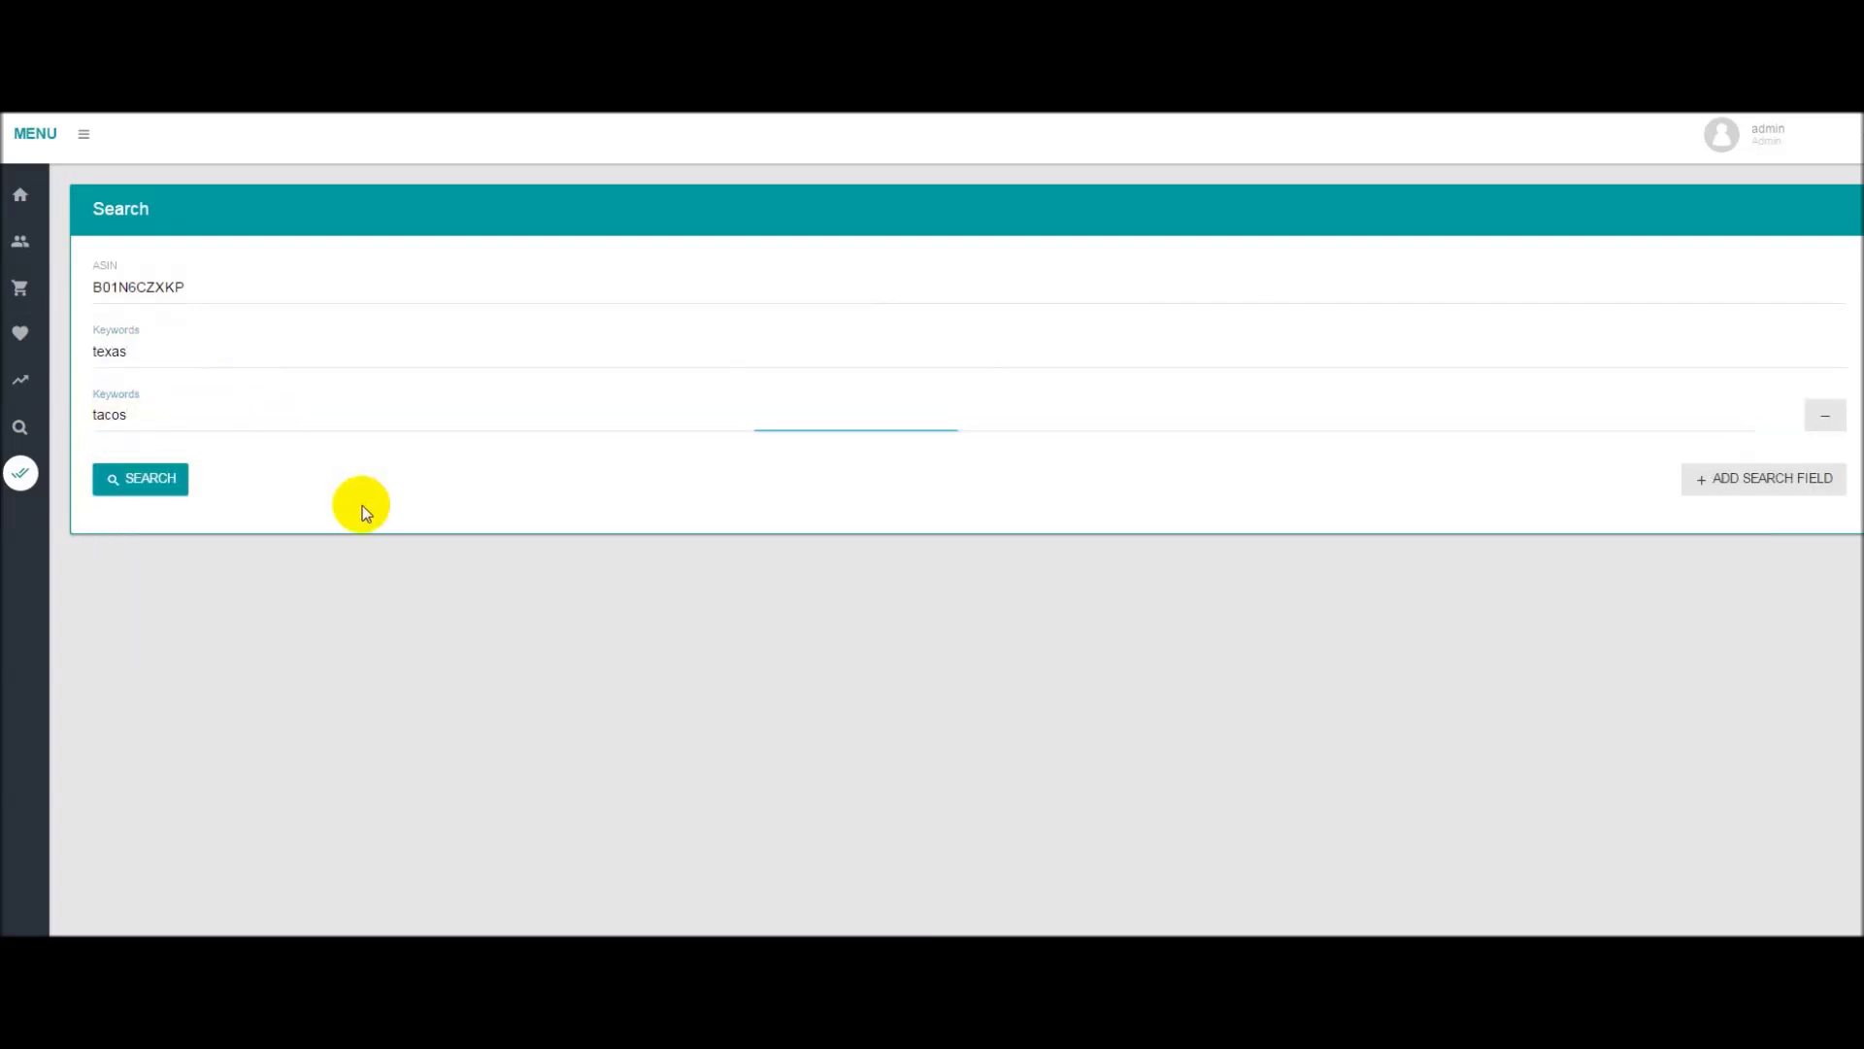
left_click(152, 486)
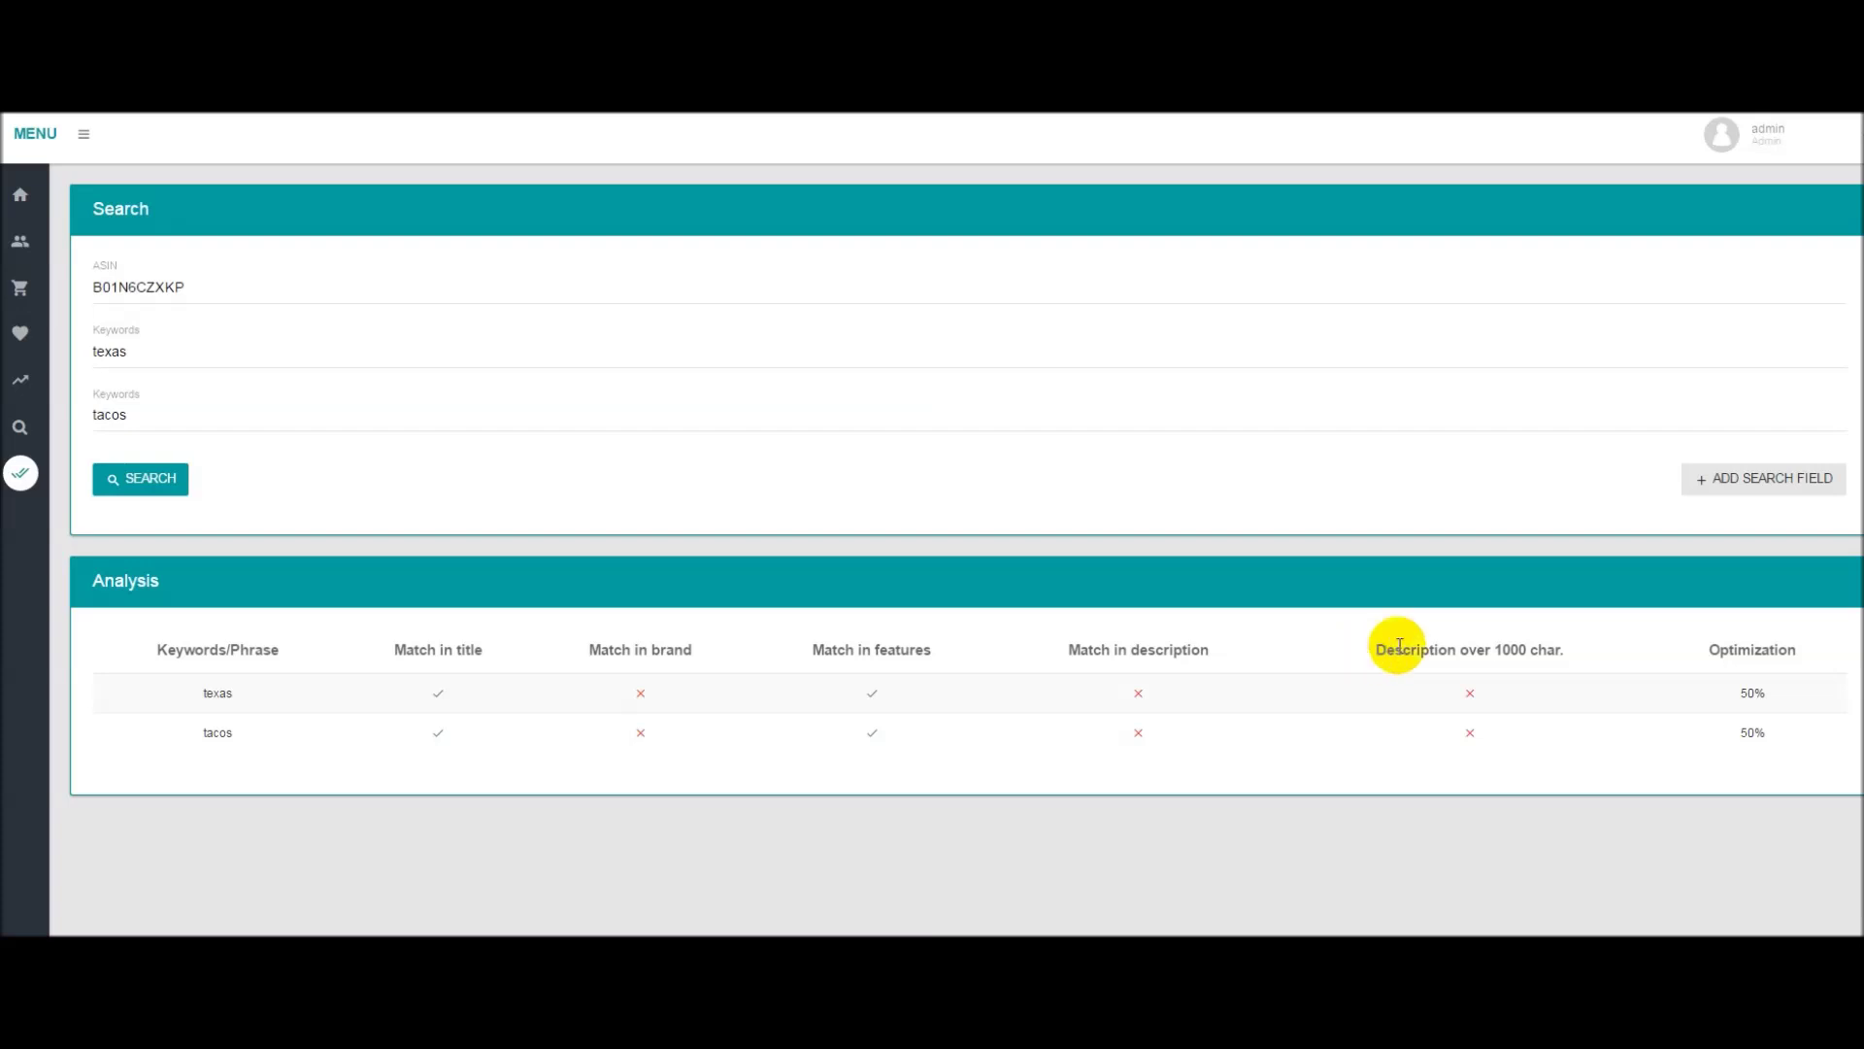
left_click_drag(1361, 650, 1556, 653)
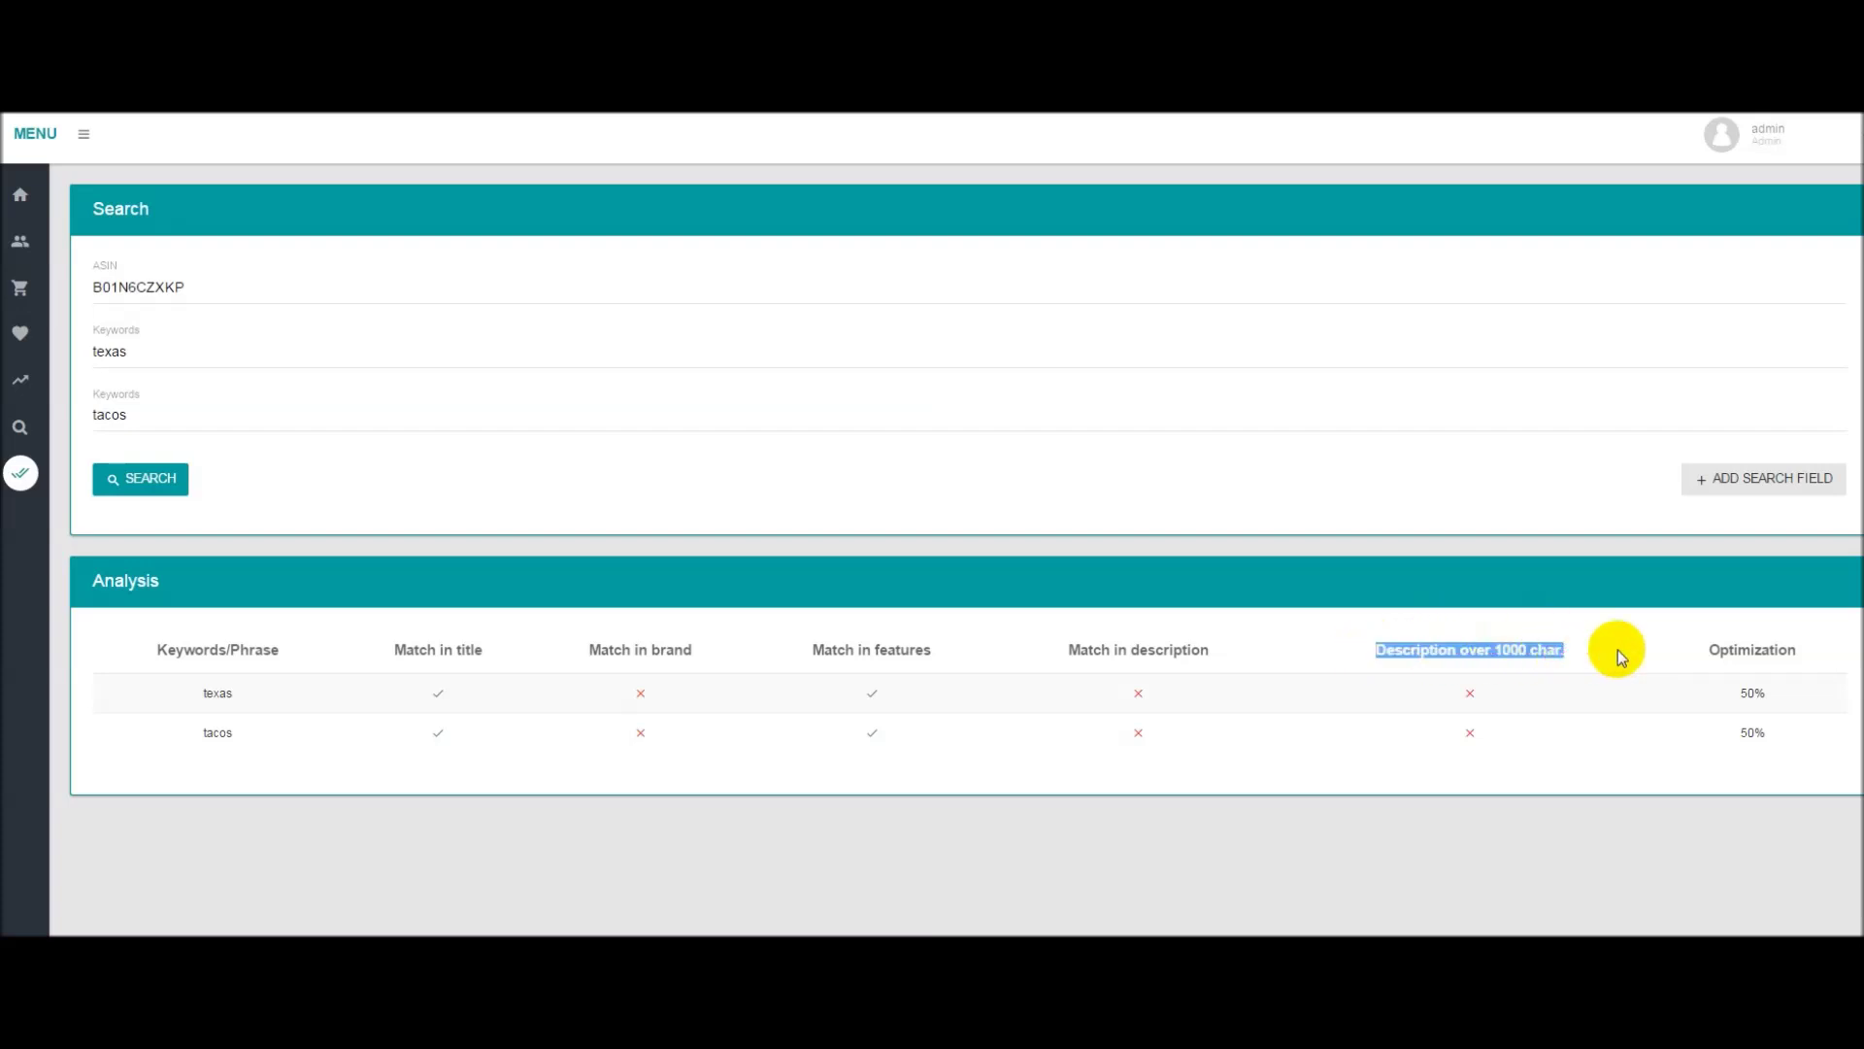
Step: Highlight the Optimization heading of the 50% results, then return to the Listing Optimizer menu
left_click_drag(1693, 641, 1818, 654)
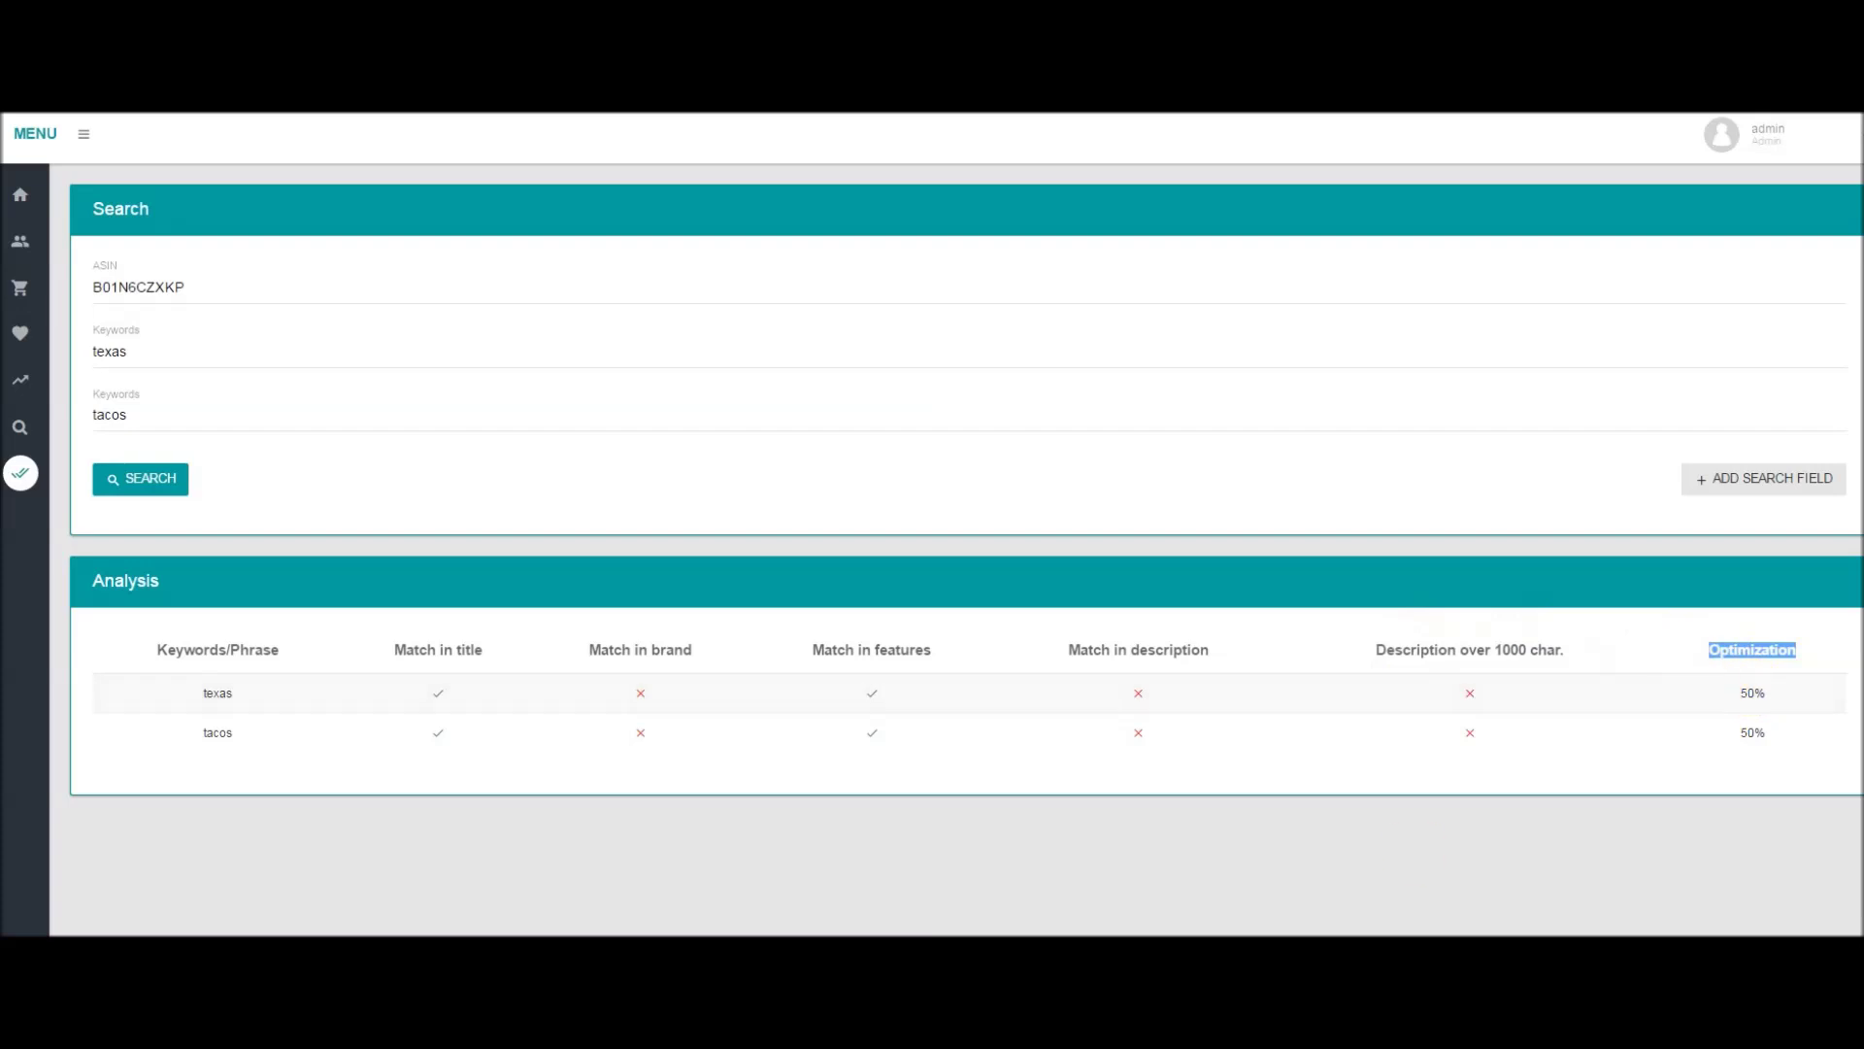
left_click(1027, 529)
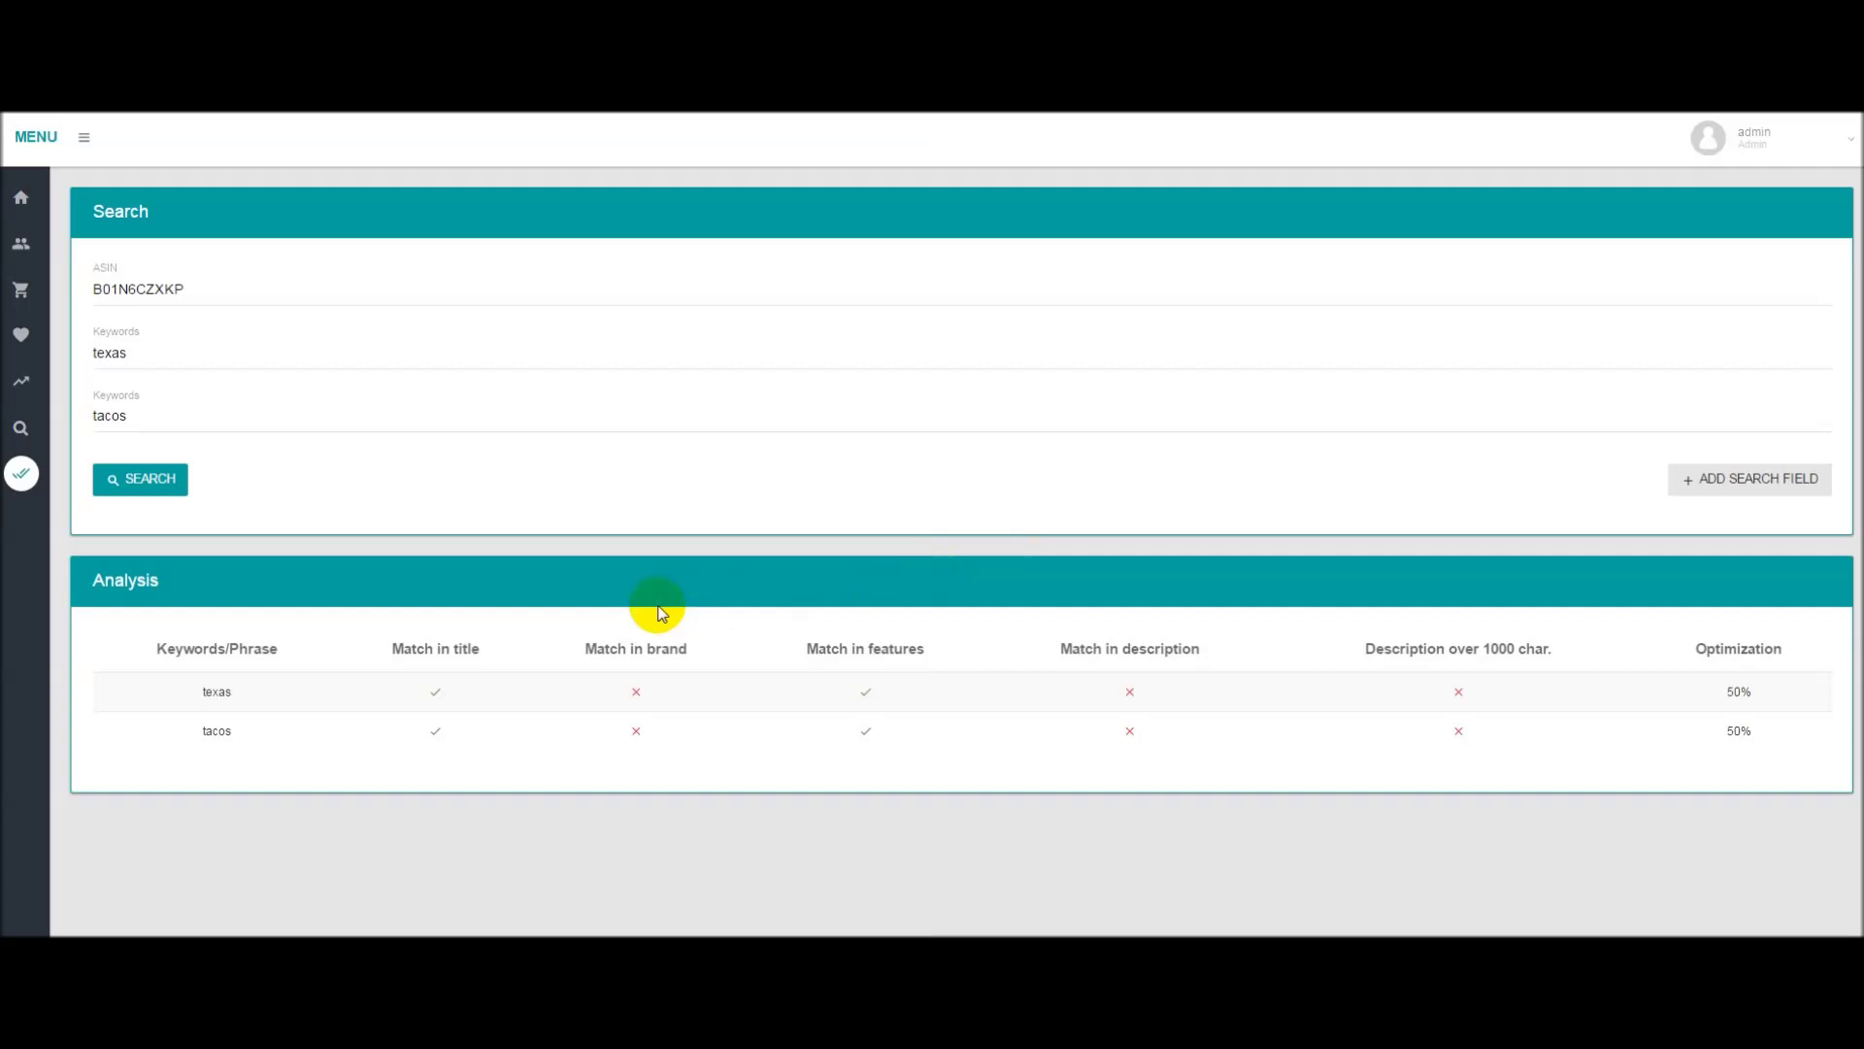
left_click(39, 481)
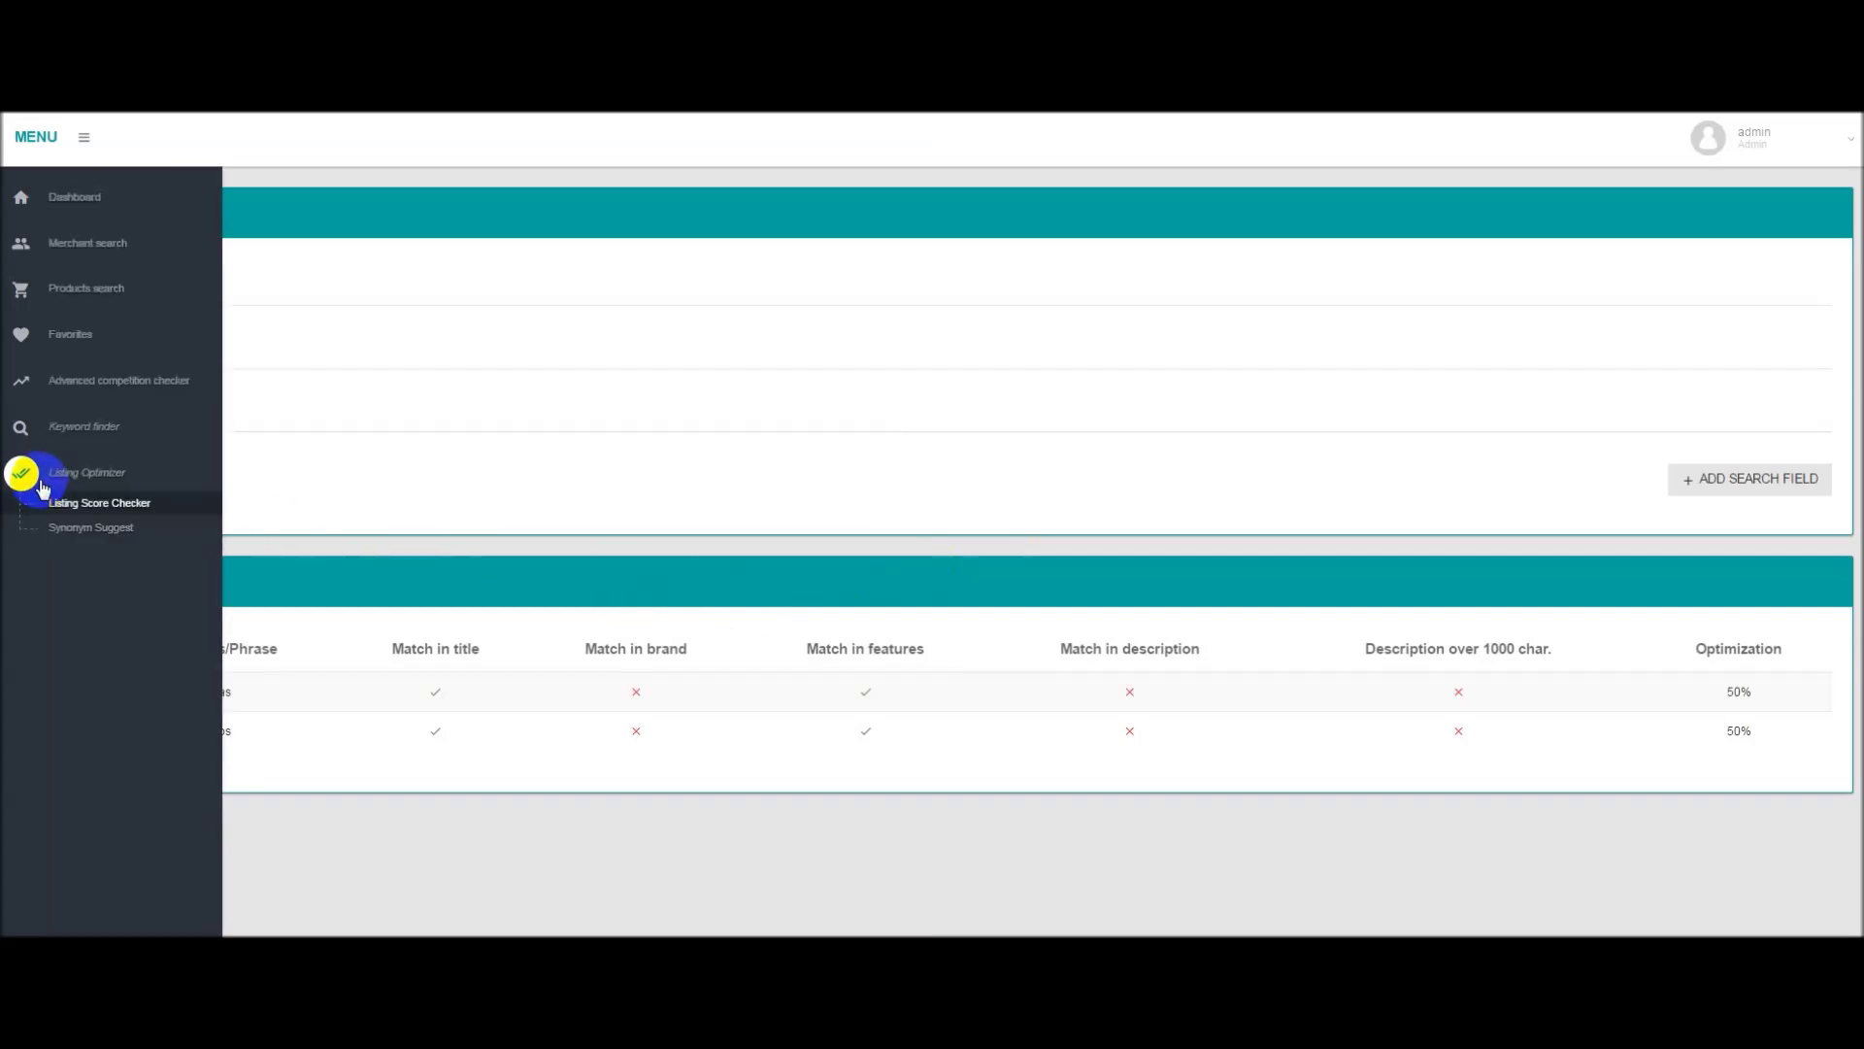
Step: Look up synonyms for 'texas eat food' in Synonym Suggest, replacing the old keyword bake
left_click(113, 532)
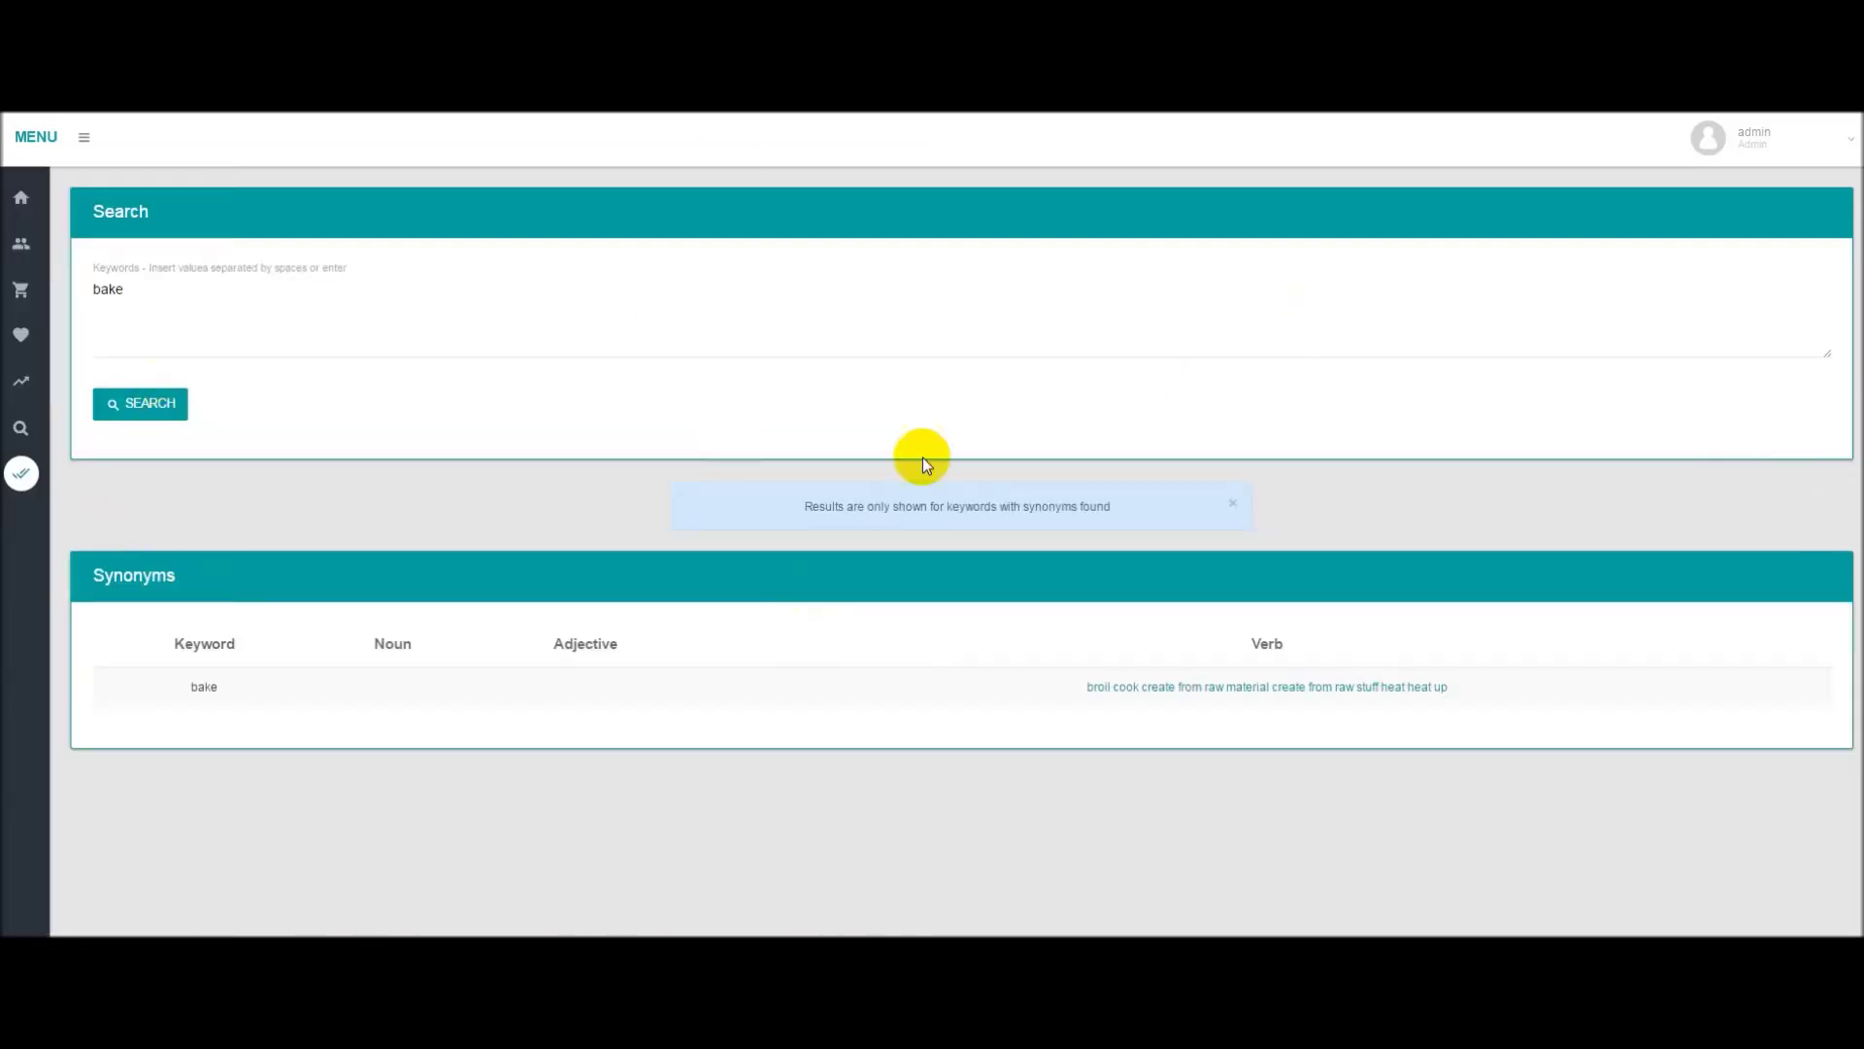
left_click(151, 289)
left_click_drag(152, 290, 55, 283)
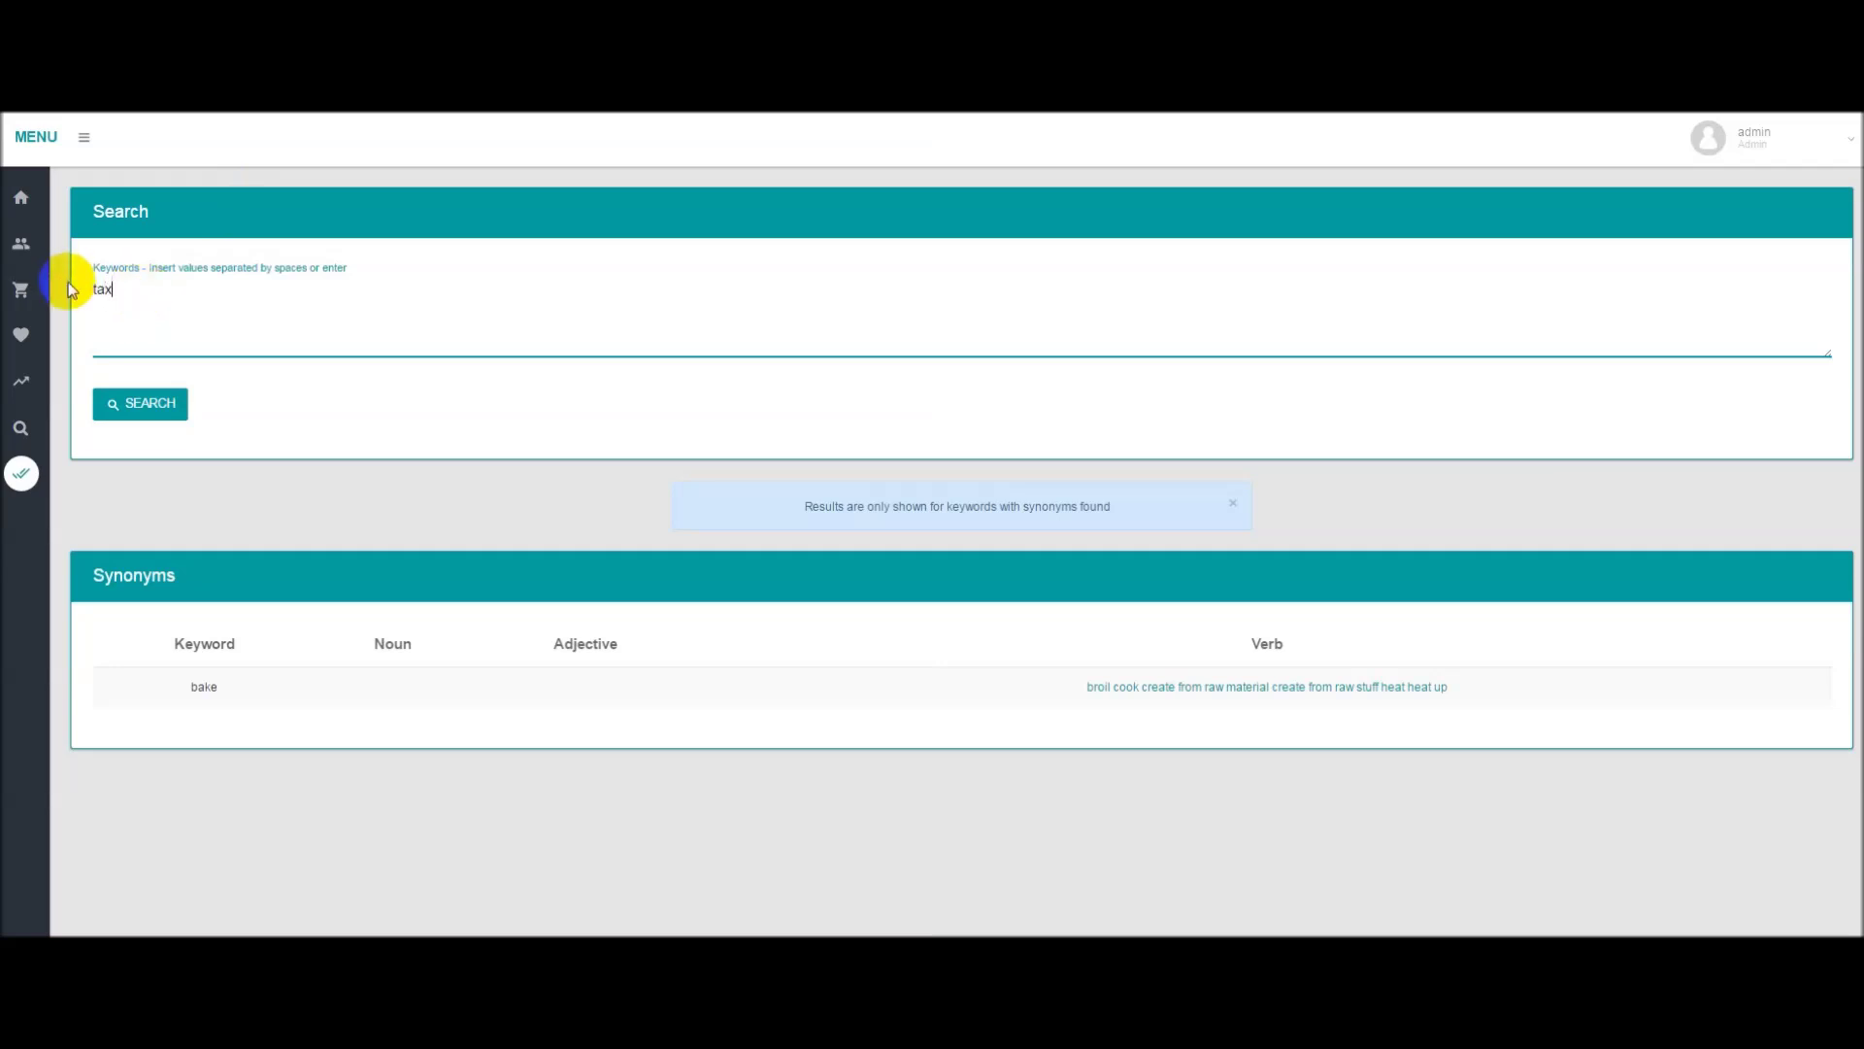
type("as eat food")
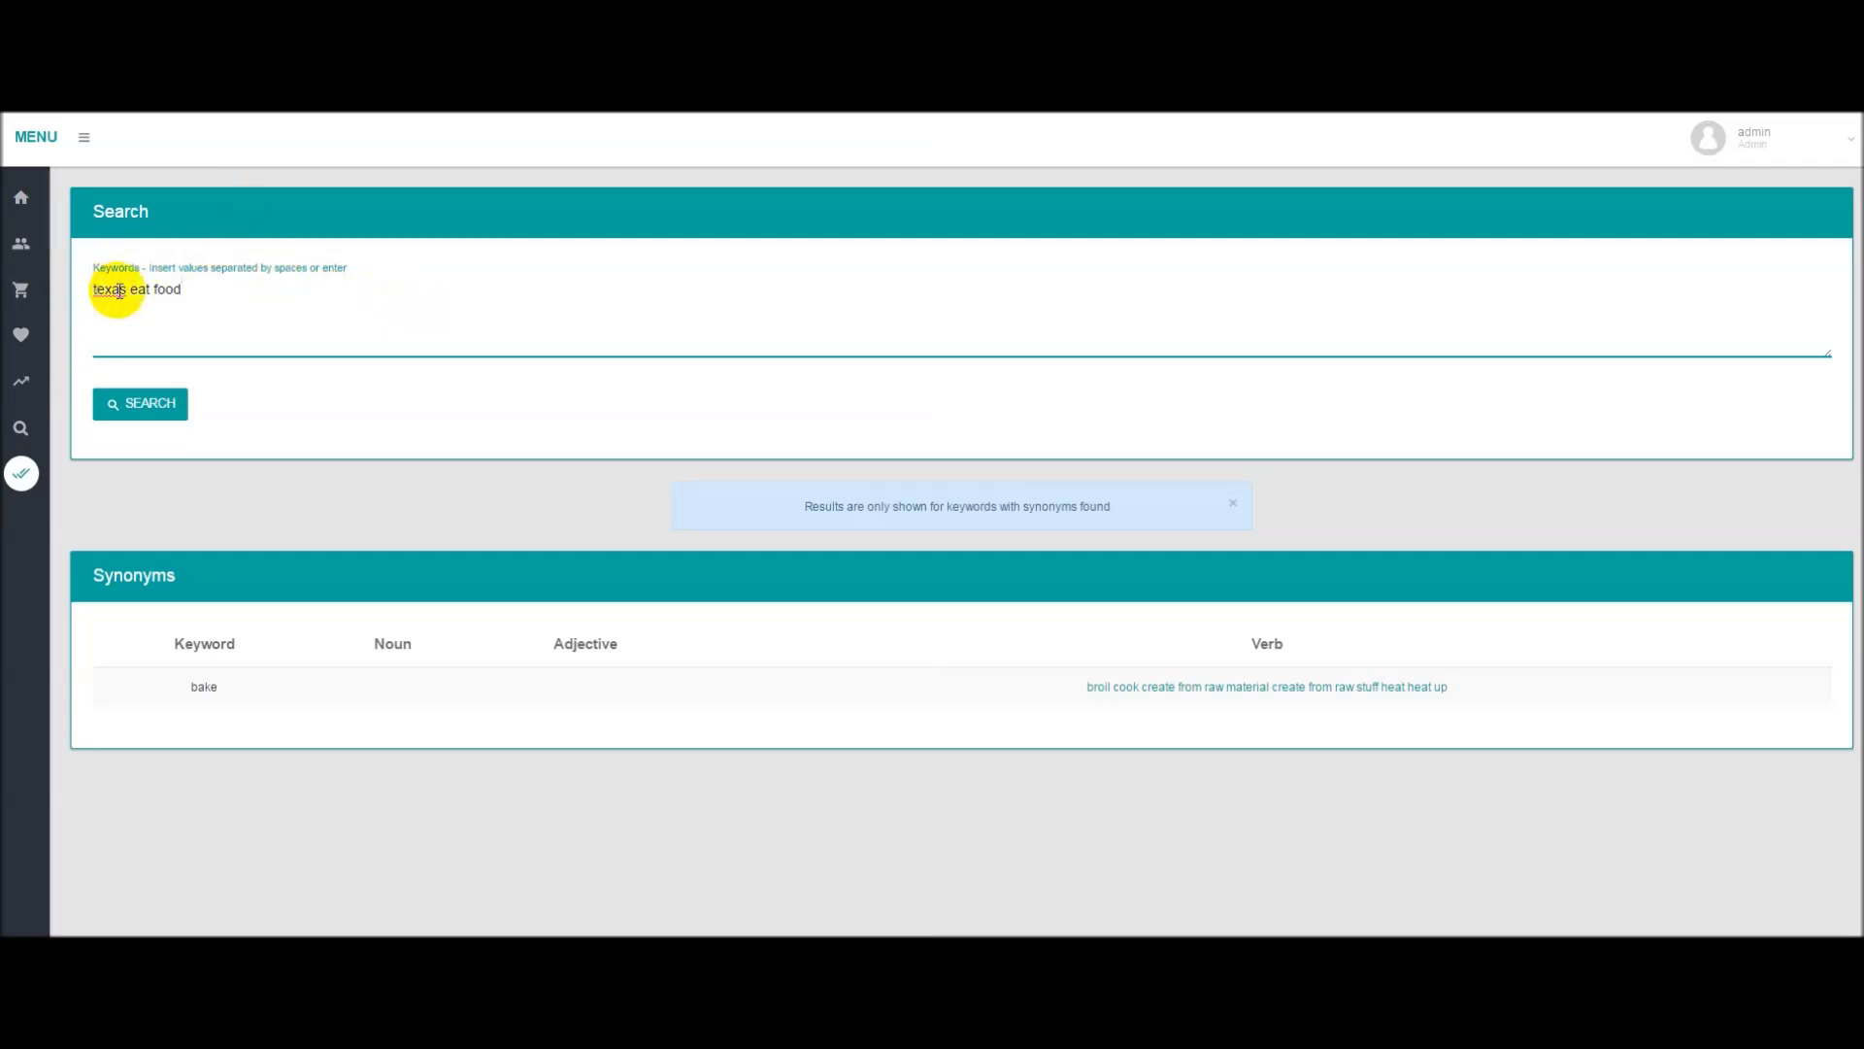
left_click(138, 404)
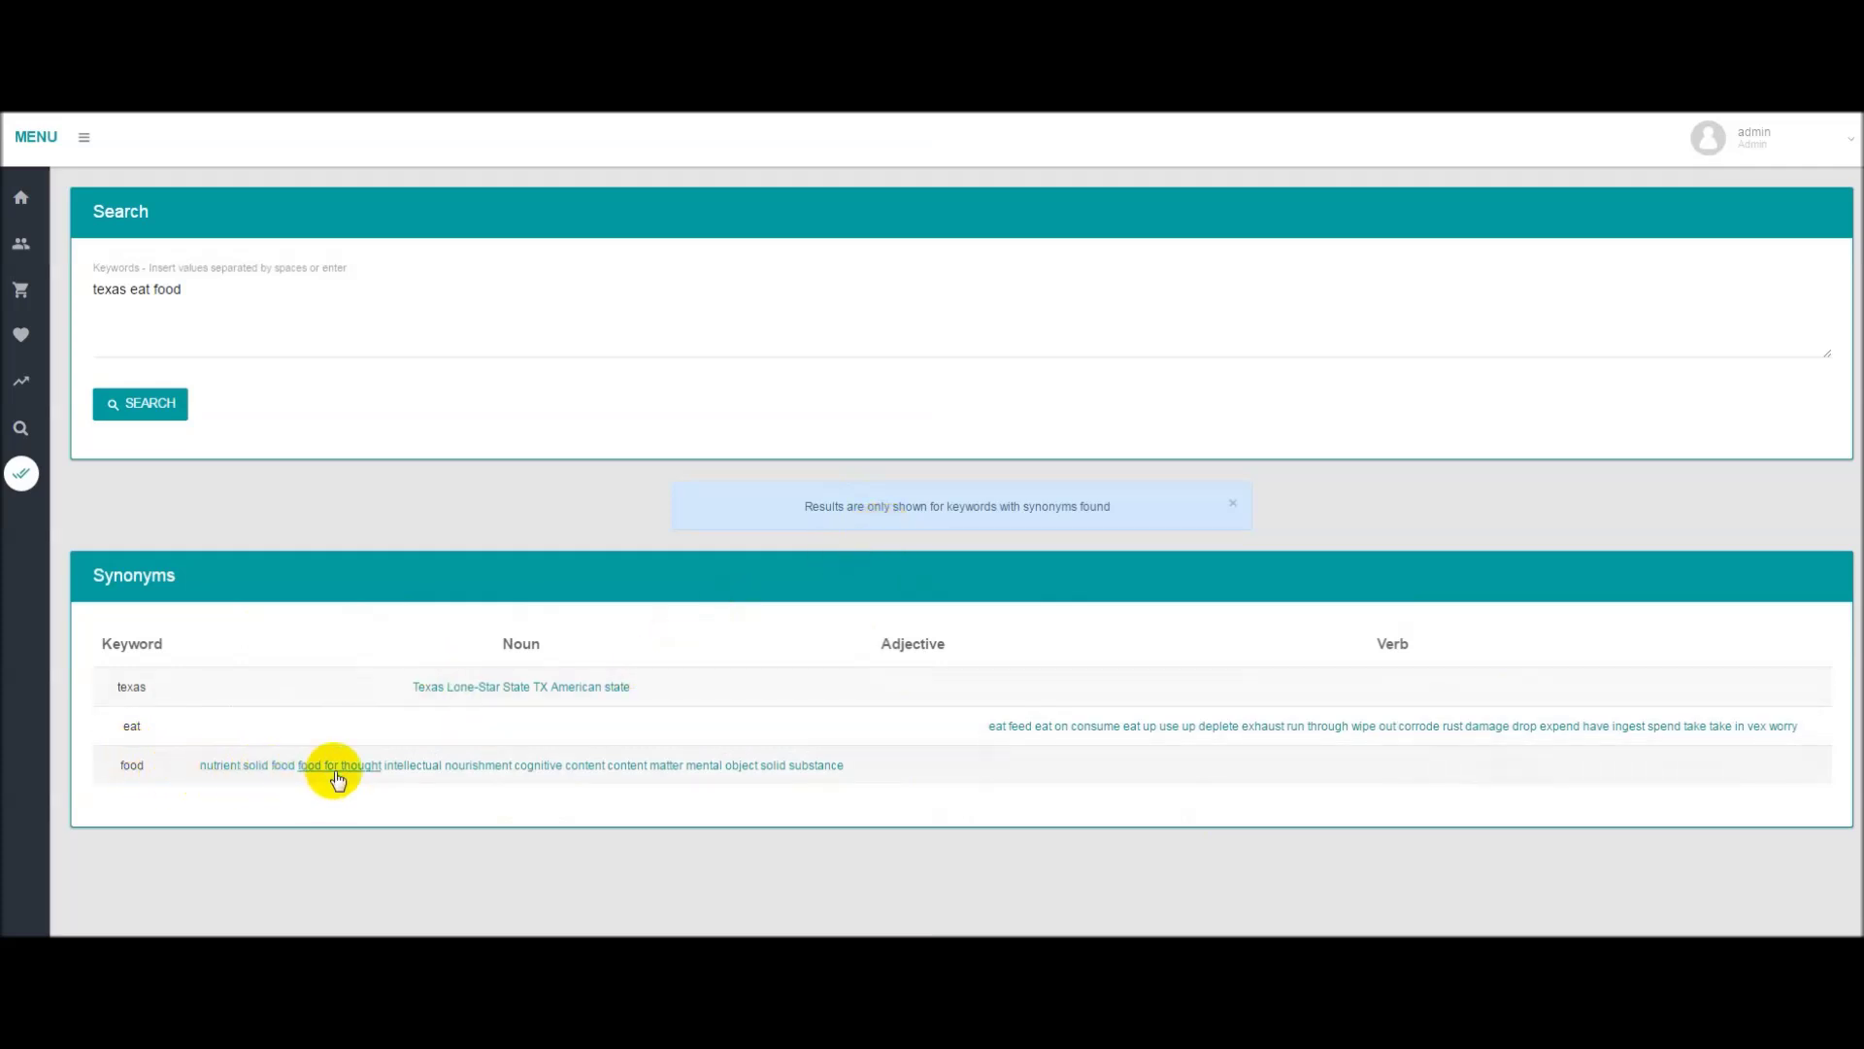
Step: Show follow-up options for the synonym consume, then go back to Synonym Suggest
left_click(1107, 730)
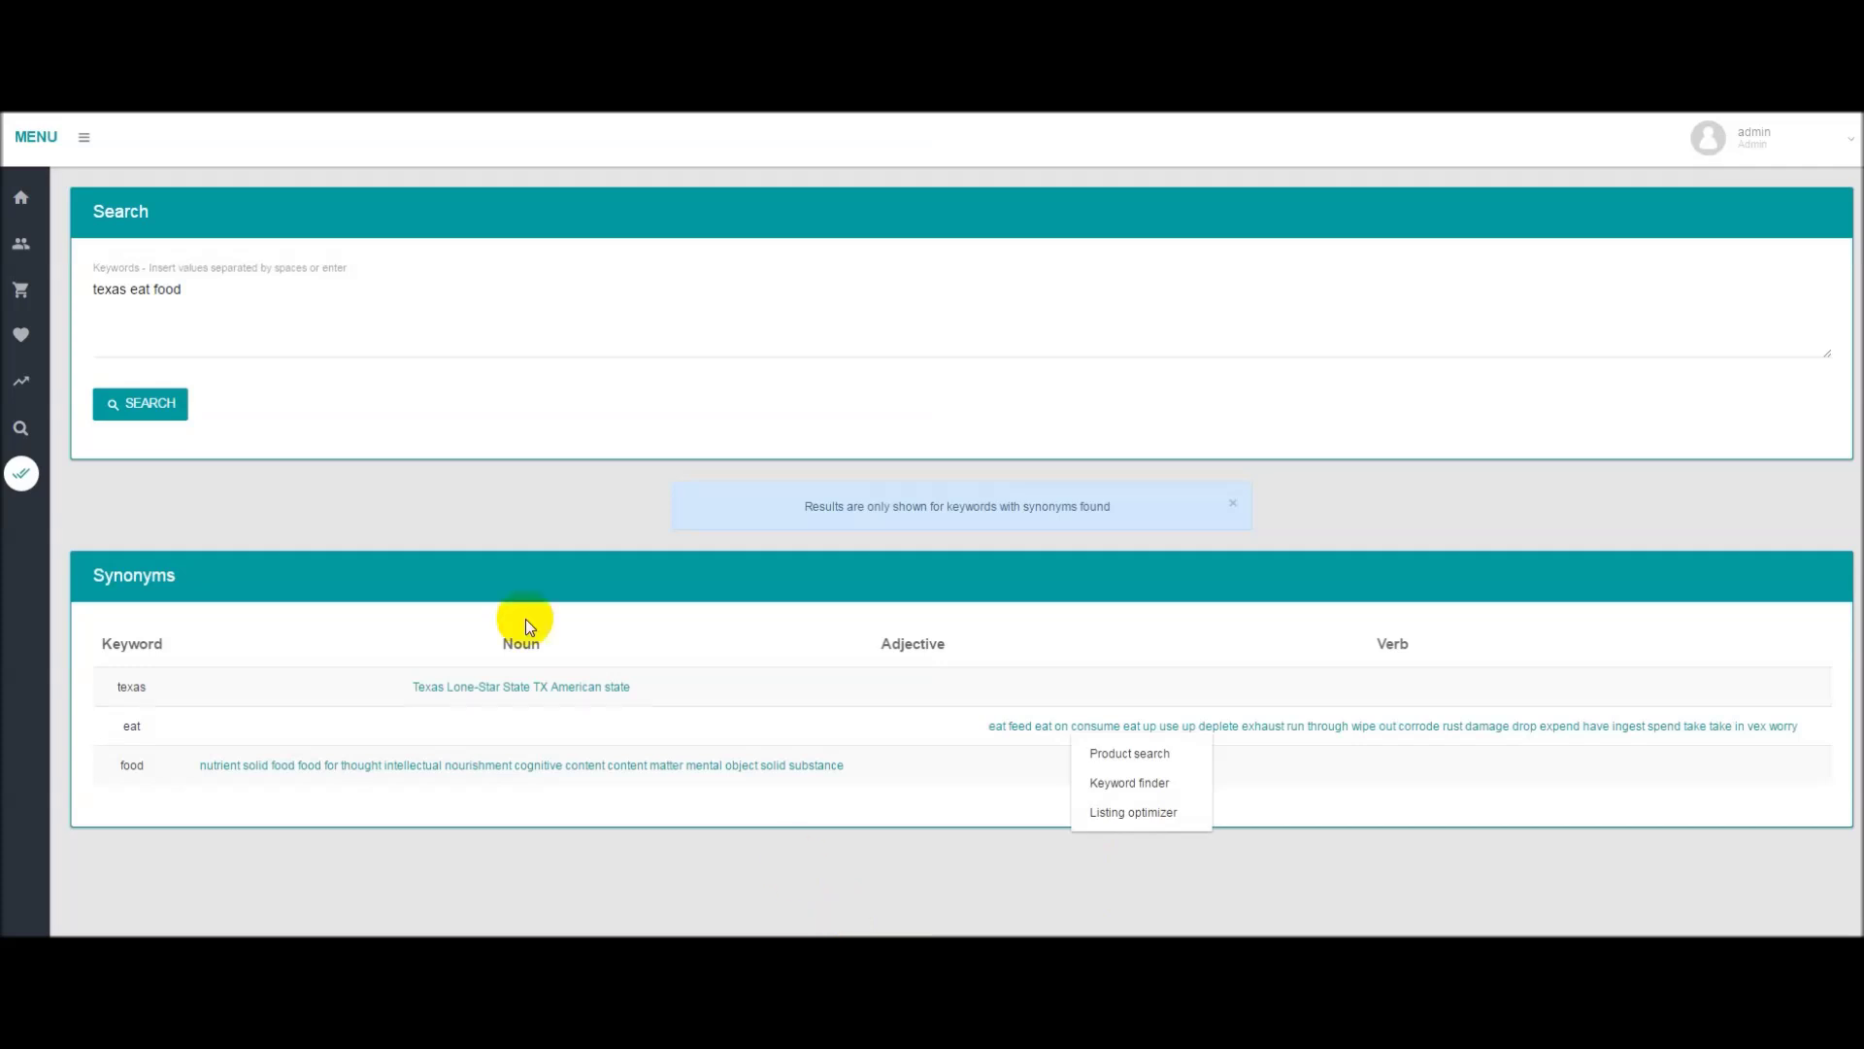
mouse_move(25, 471)
left_click(104, 532)
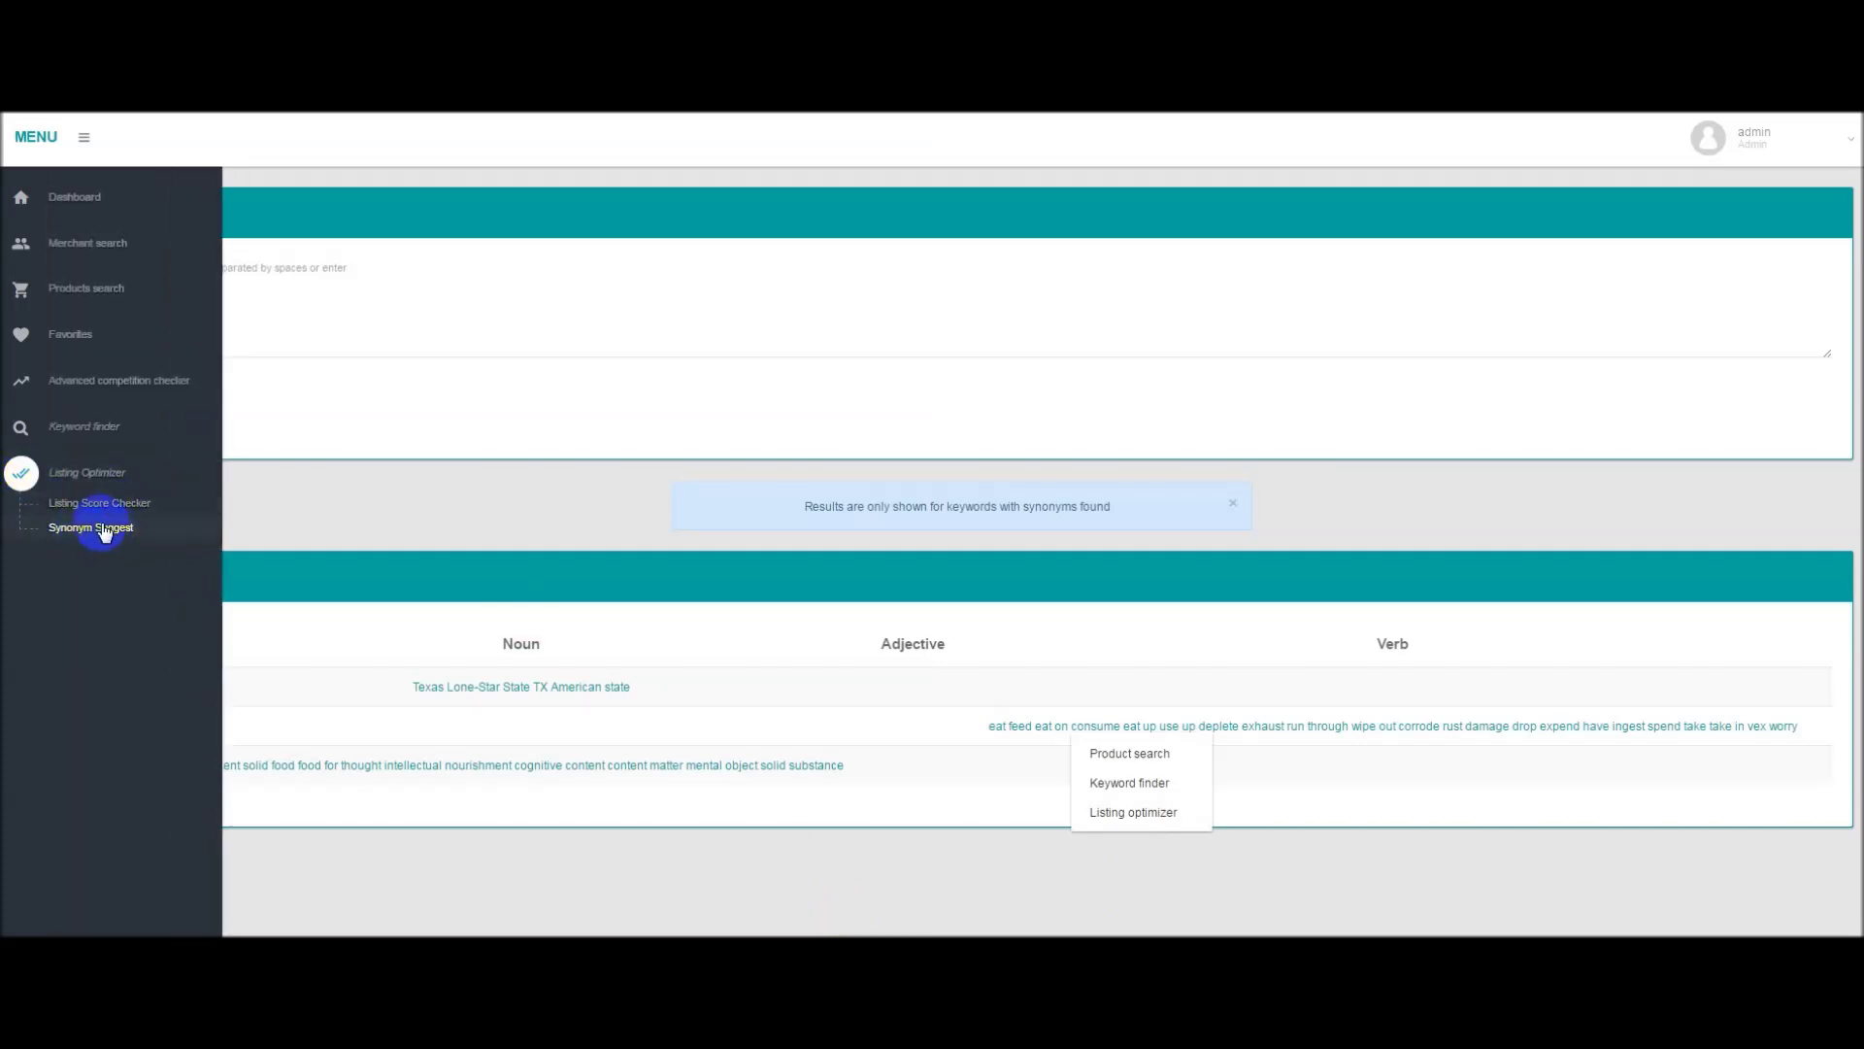